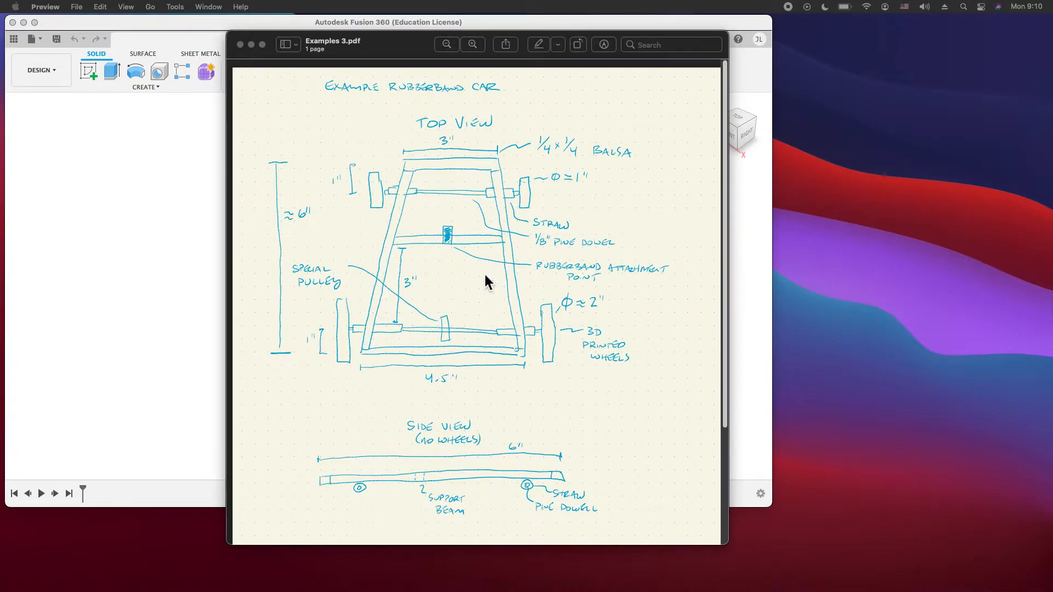
Move the Examples 3.pdf reference drawing aside and place the Fusion 360 window next to it
drag(410, 44, 847, 32)
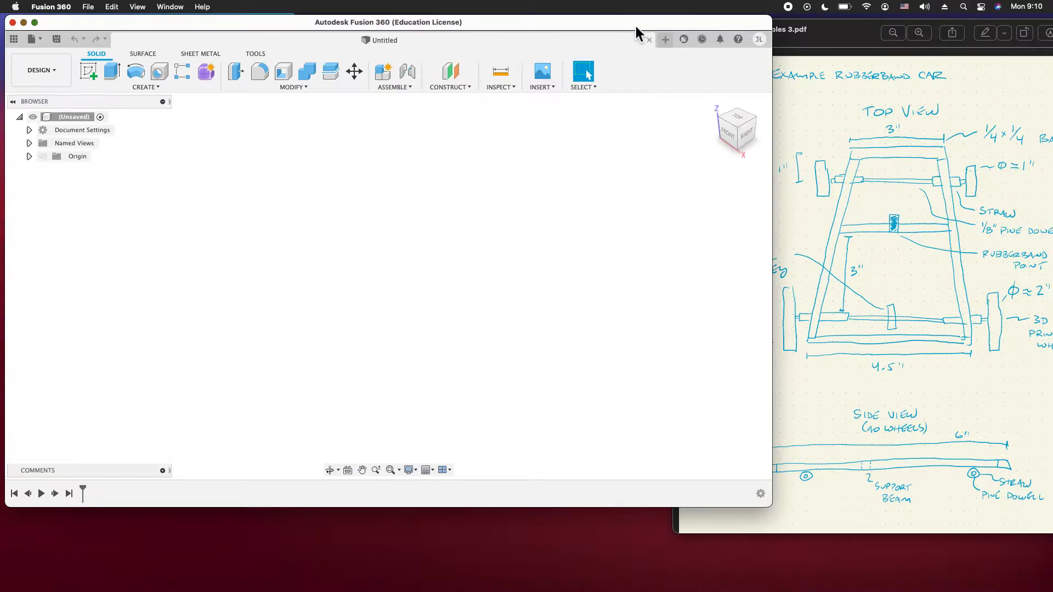
drag(636, 25, 630, 33)
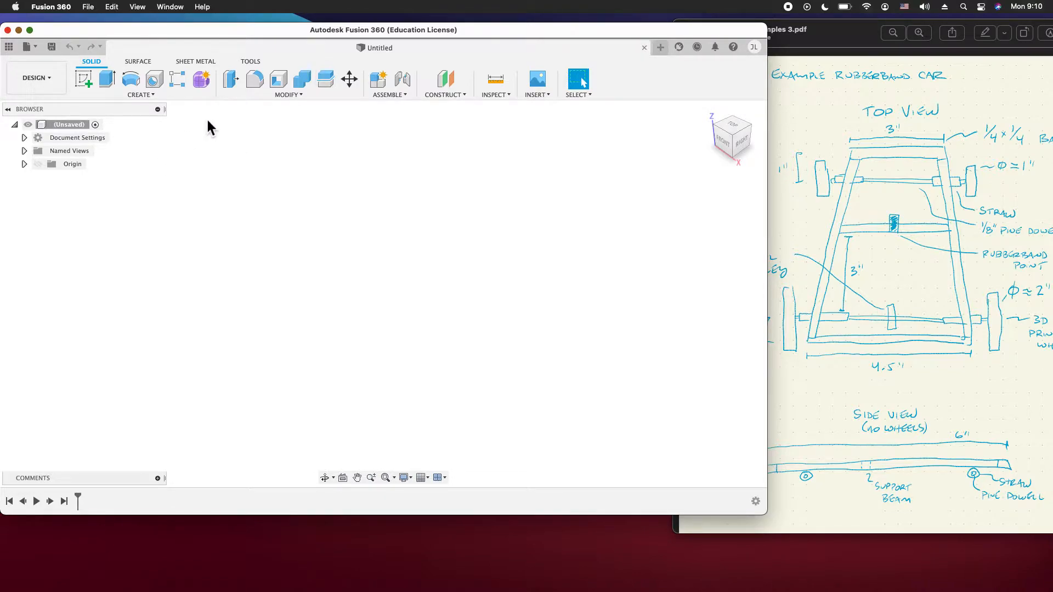
Create a sketch on the horizontal XY origin plane and view it from the top
click(84, 78)
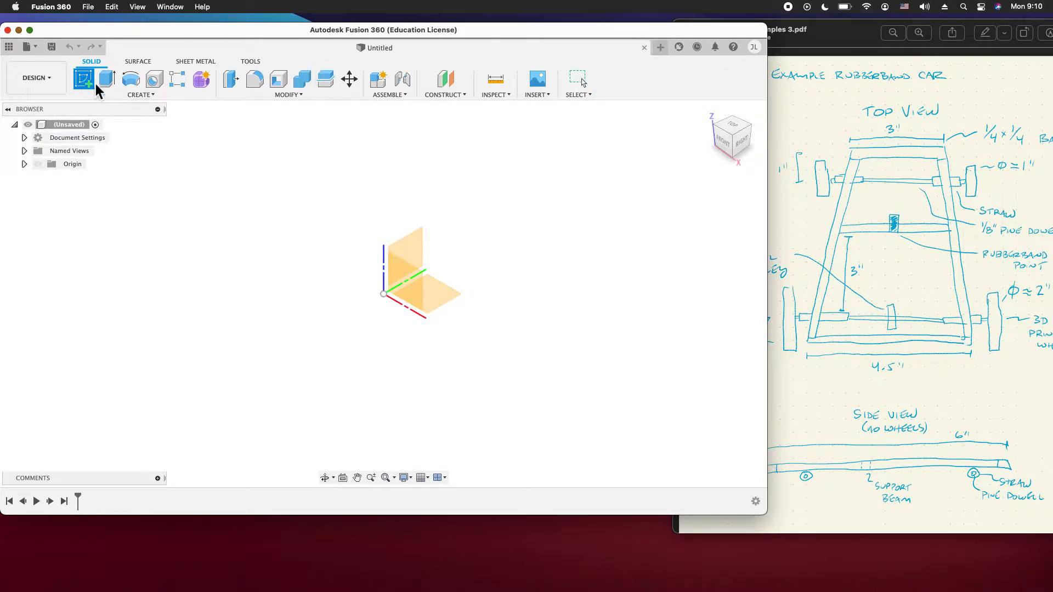
click(436, 299)
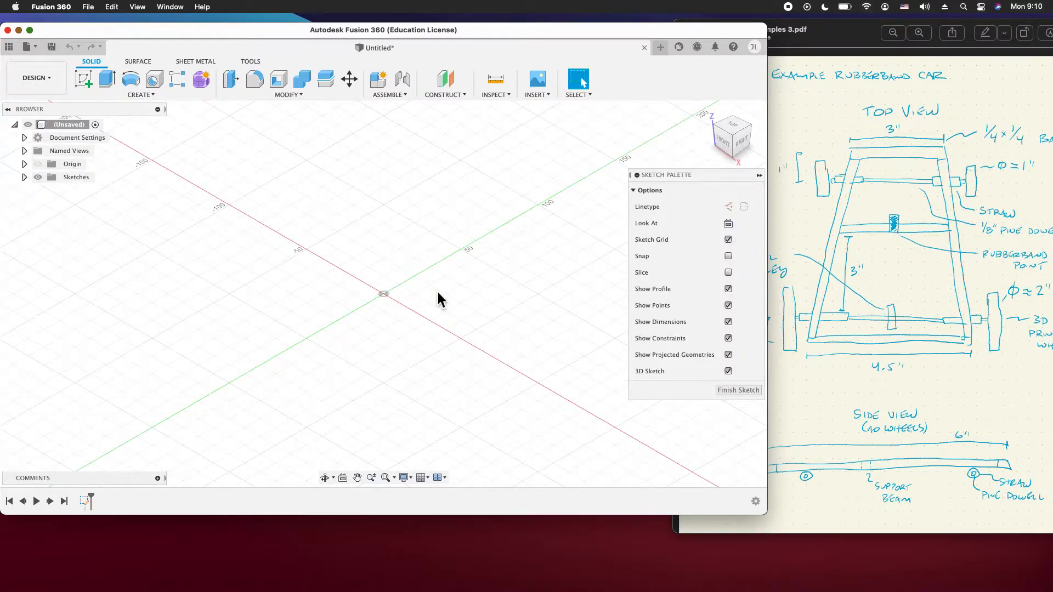
click(737, 127)
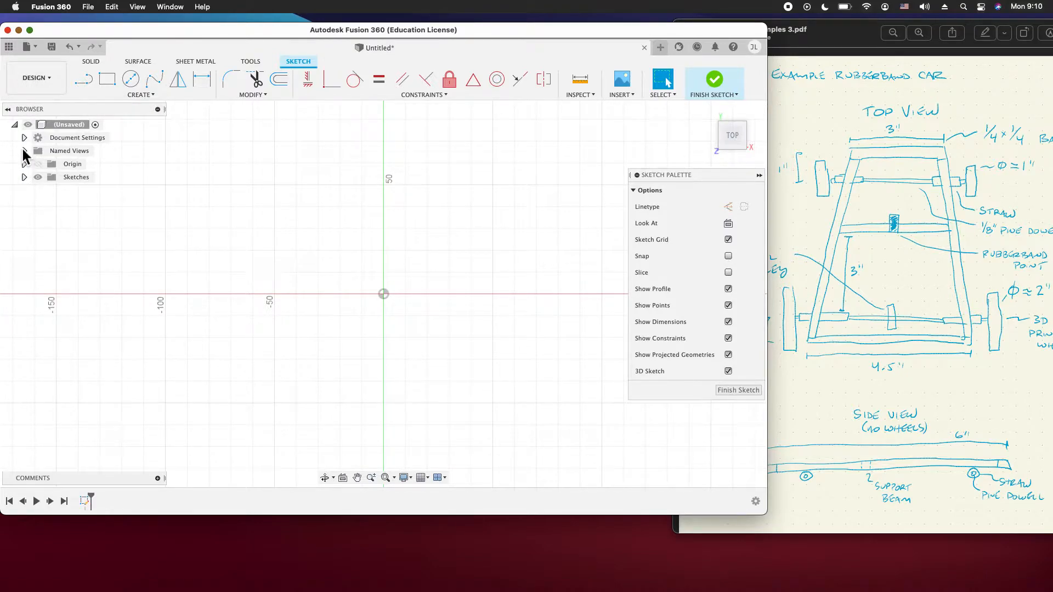
Change the document's active units to inches
click(26, 138)
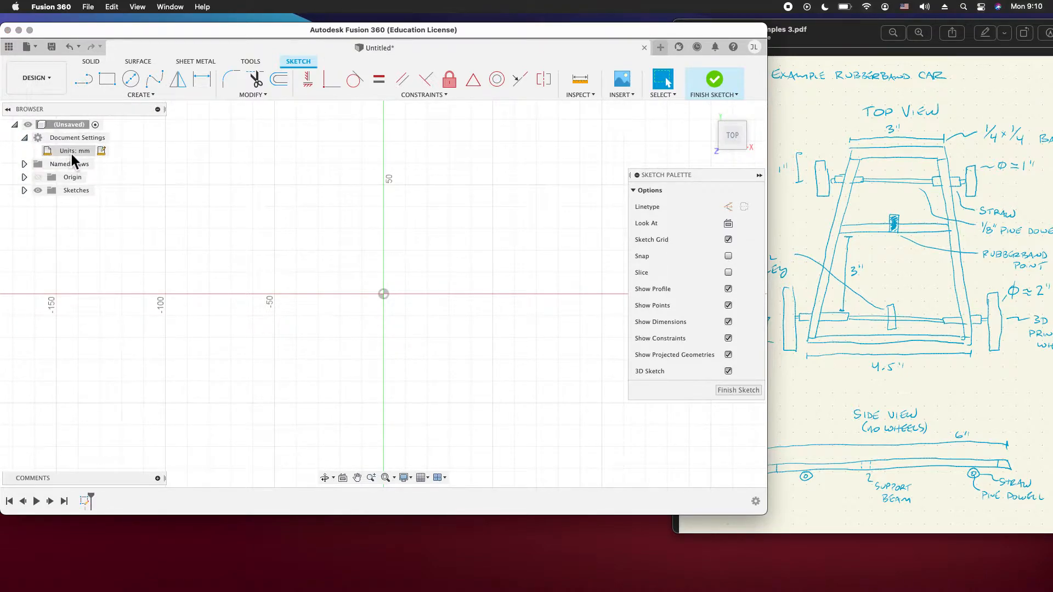
click(102, 151)
click(602, 190)
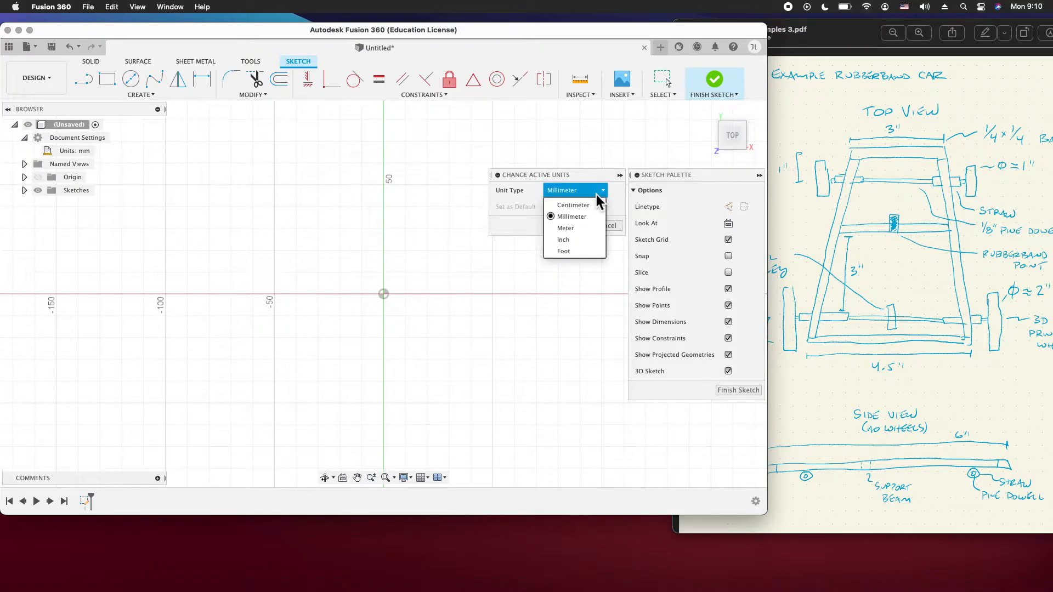
click(579, 239)
click(568, 225)
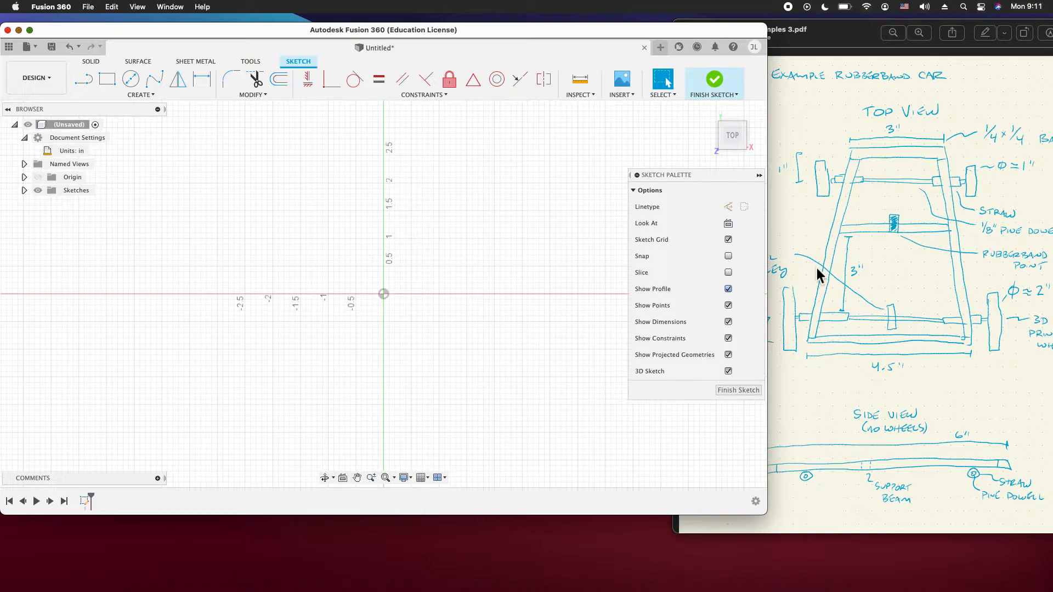
Sketch a center rectangle on the origin, 6 inches high and 4.5 inches wide
scroll(318, 294, down, 5)
scroll(321, 289, down, 3)
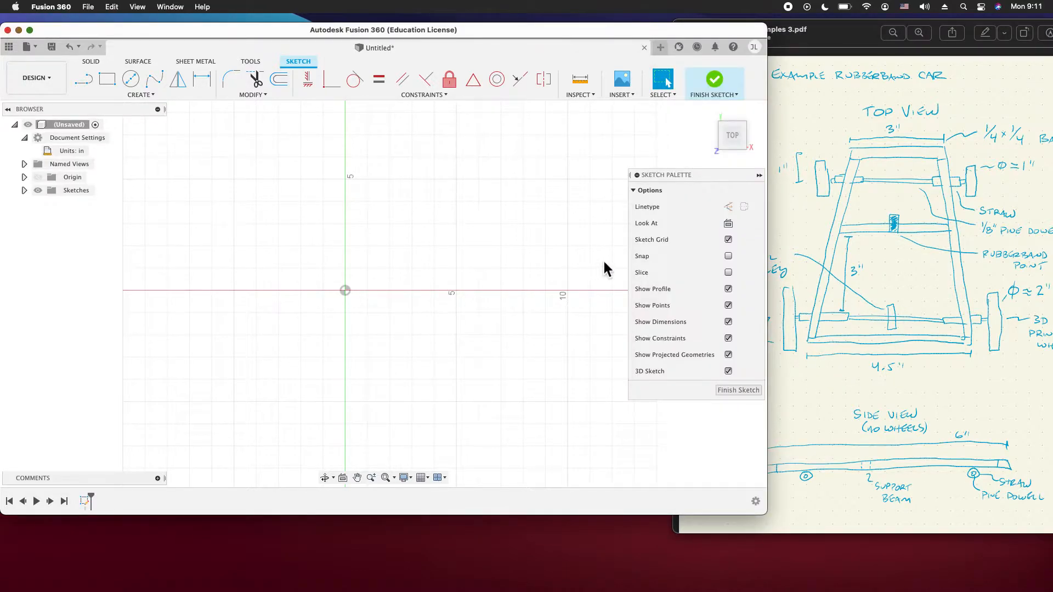
click(138, 95)
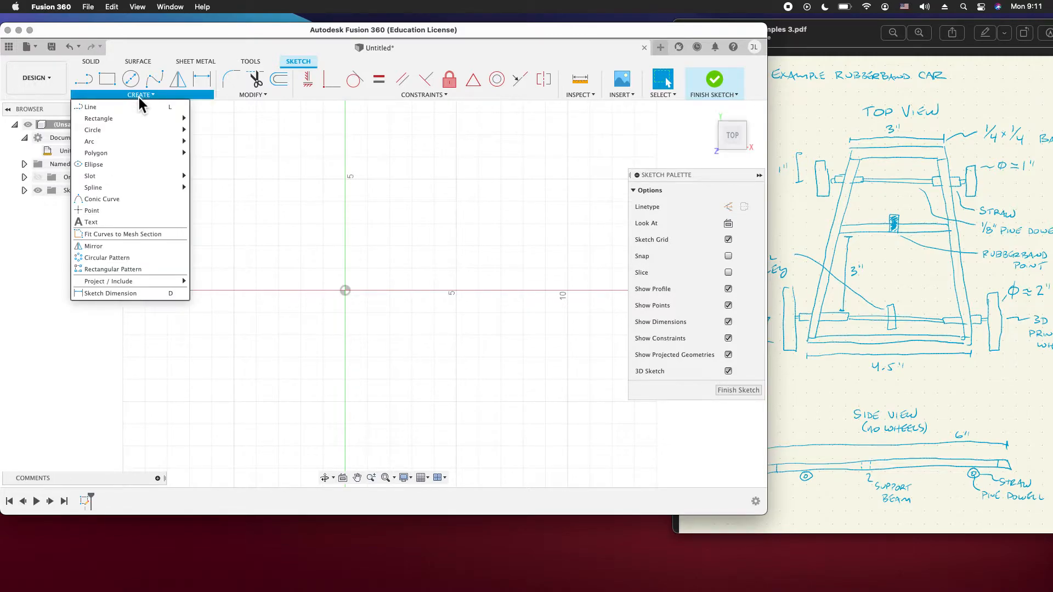
mouse_move(138, 118)
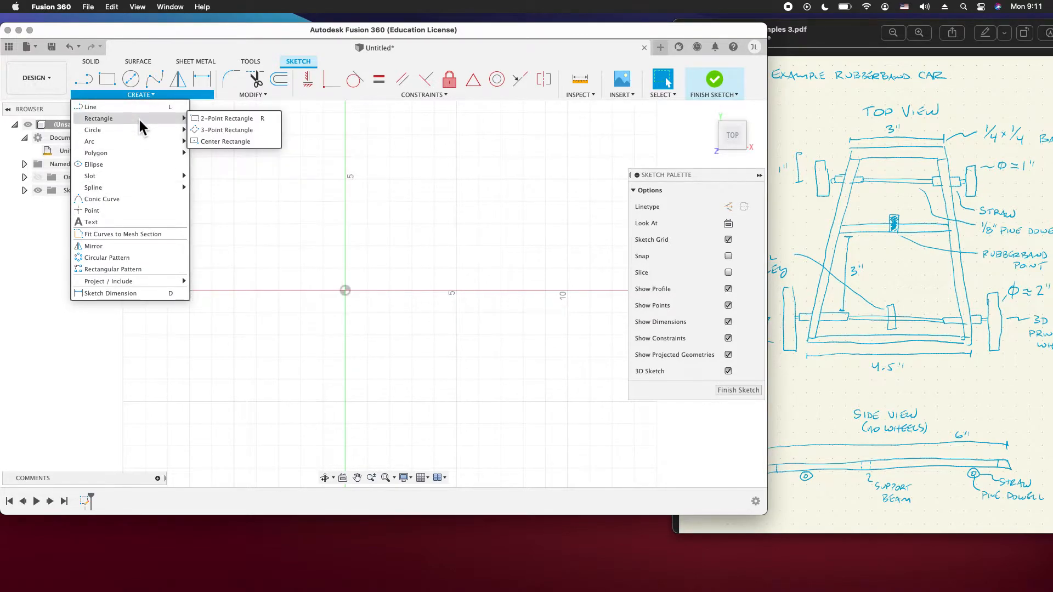
click(219, 140)
click(345, 290)
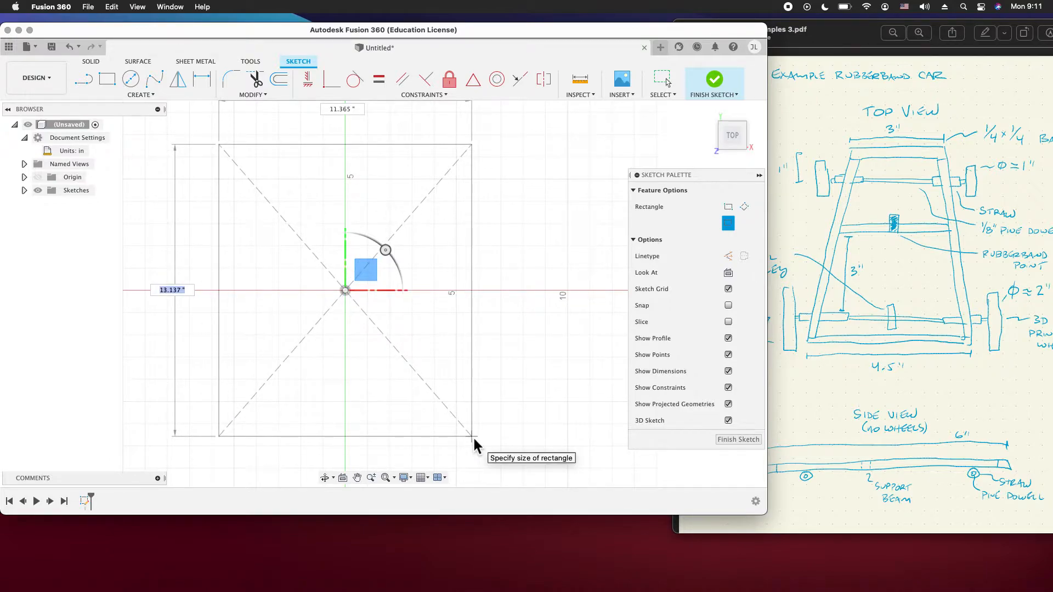
text(6)
key(Tab)
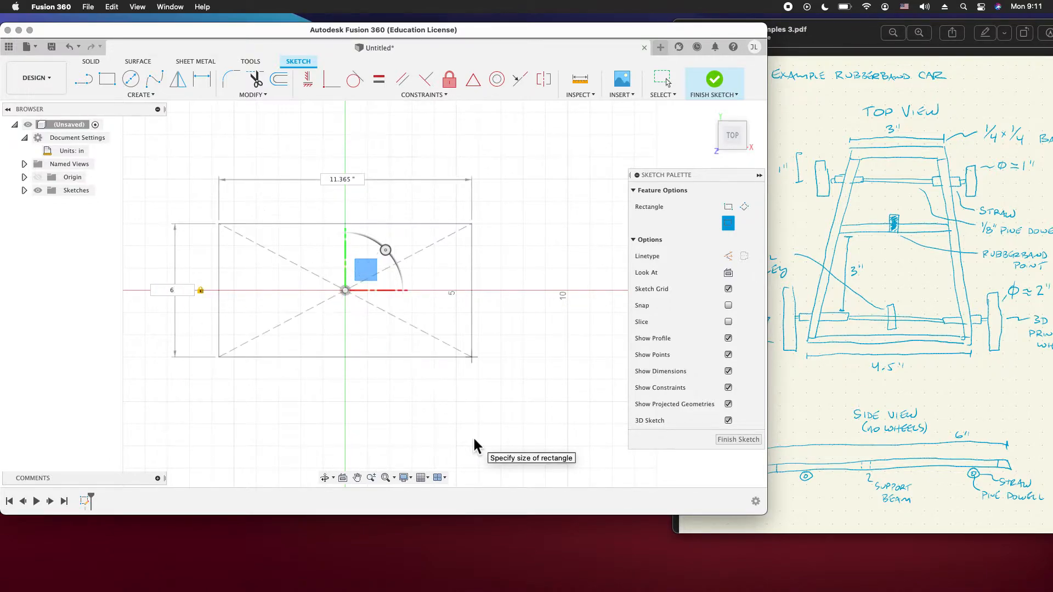
text(4.5)
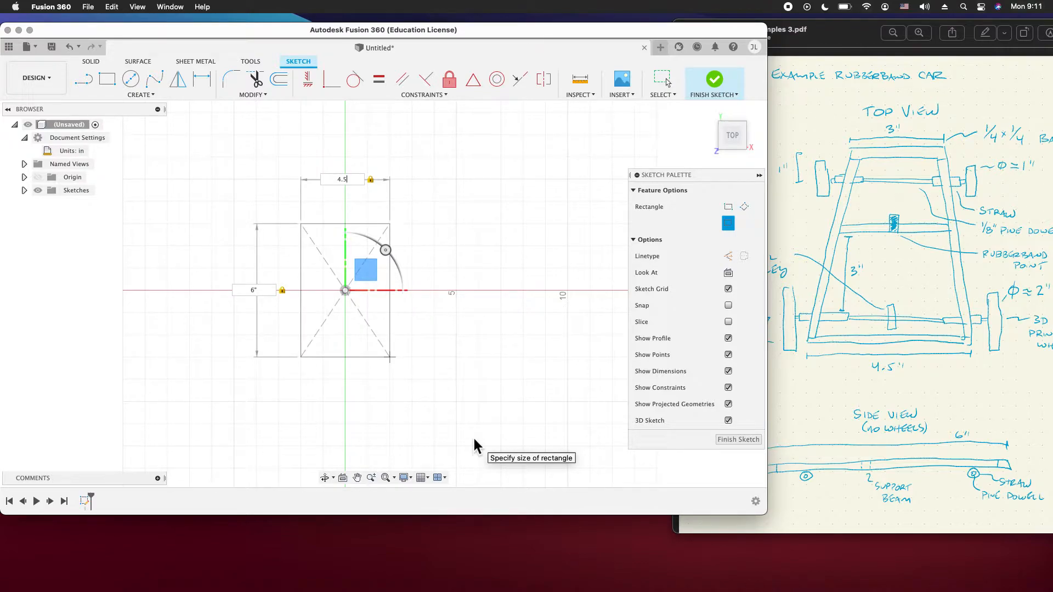
key(Tab)
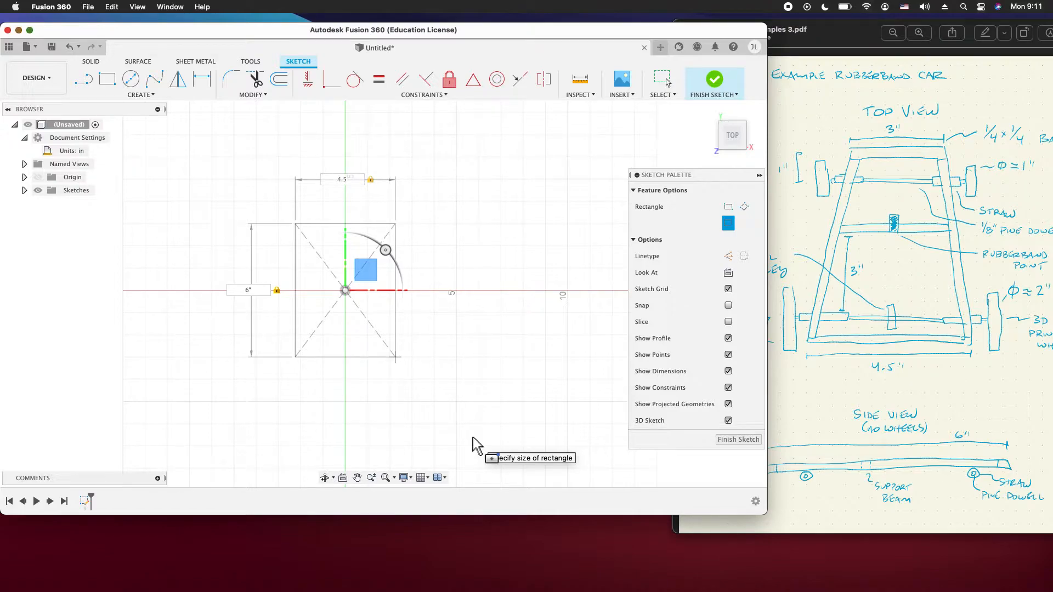
key(Return)
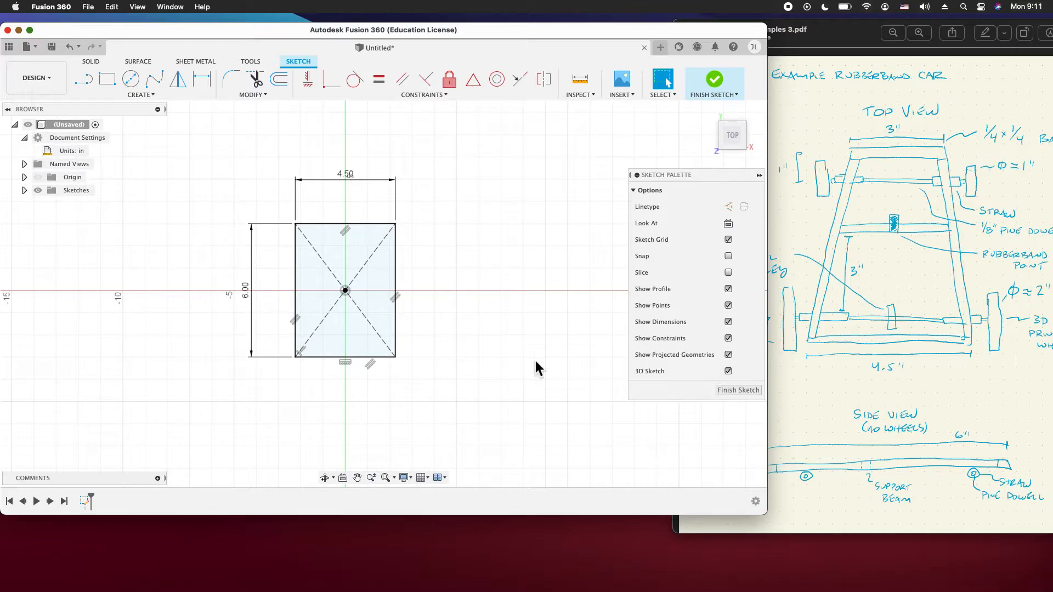
Delete the upper horizontal edge of the rectangle
scroll(328, 264, up, 5)
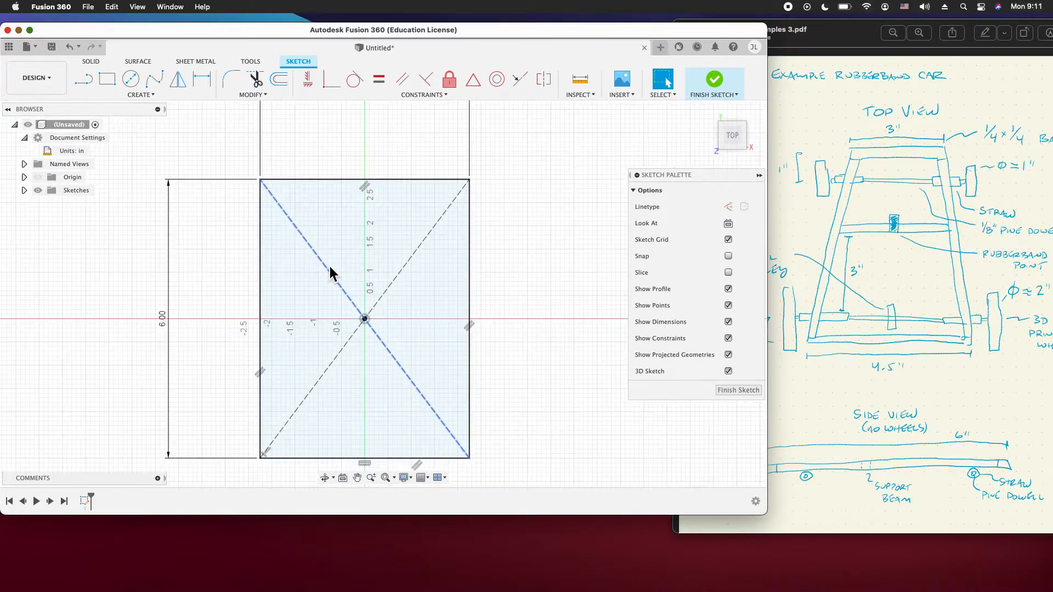
scroll(338, 267, down, 2)
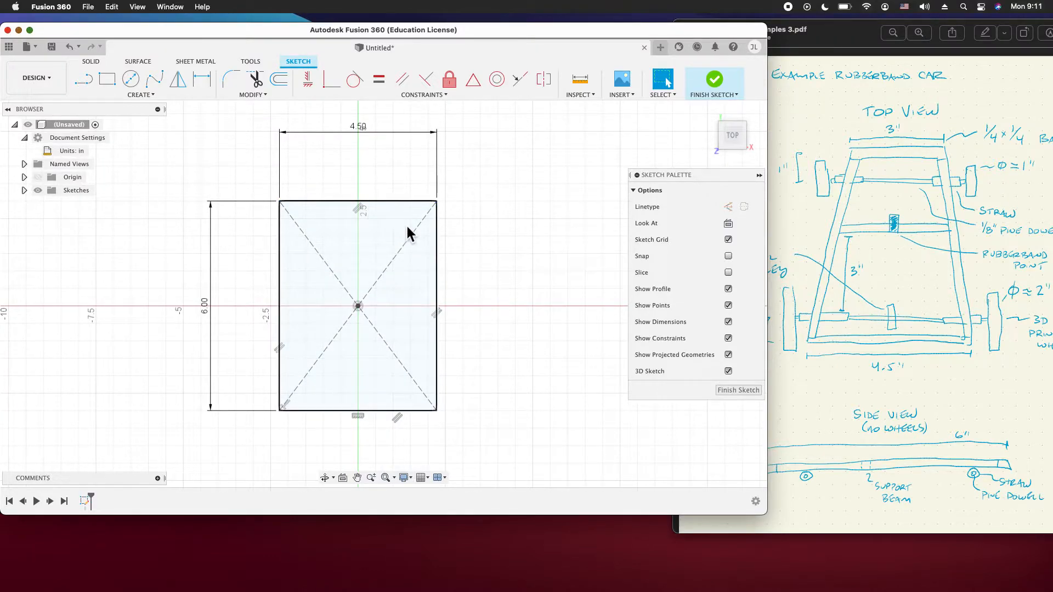
click(402, 204)
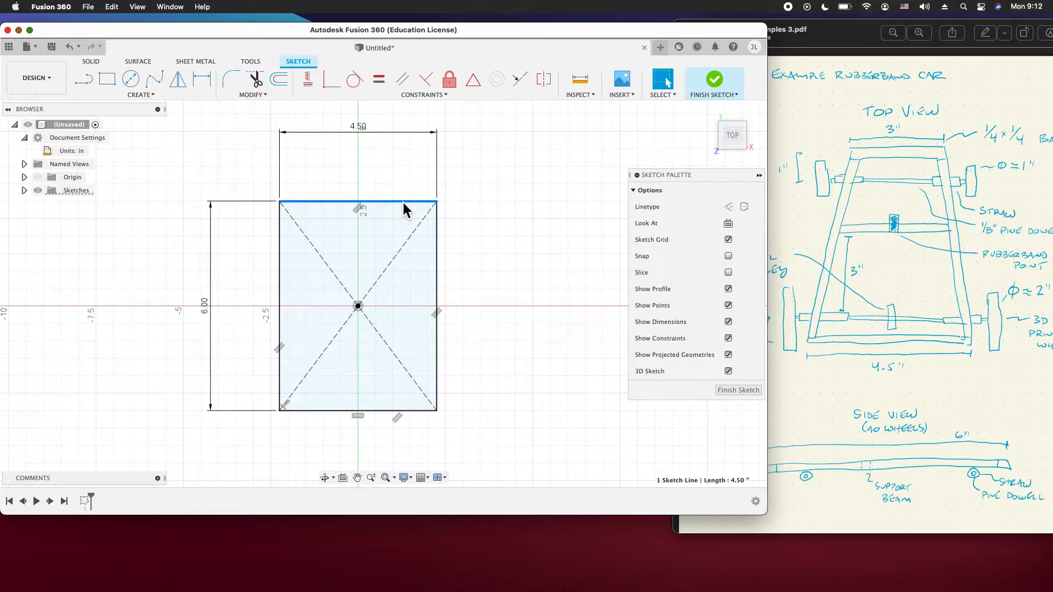
key(Delete)
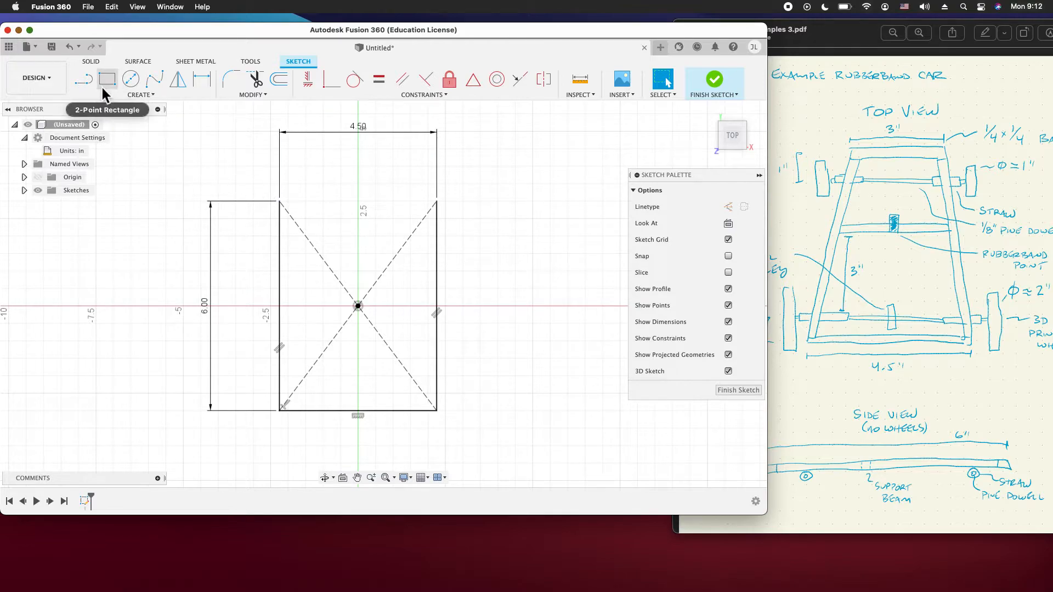
Draw a 3-inch horizontal line between the upper ends of the rectangle's two side edges
click(87, 82)
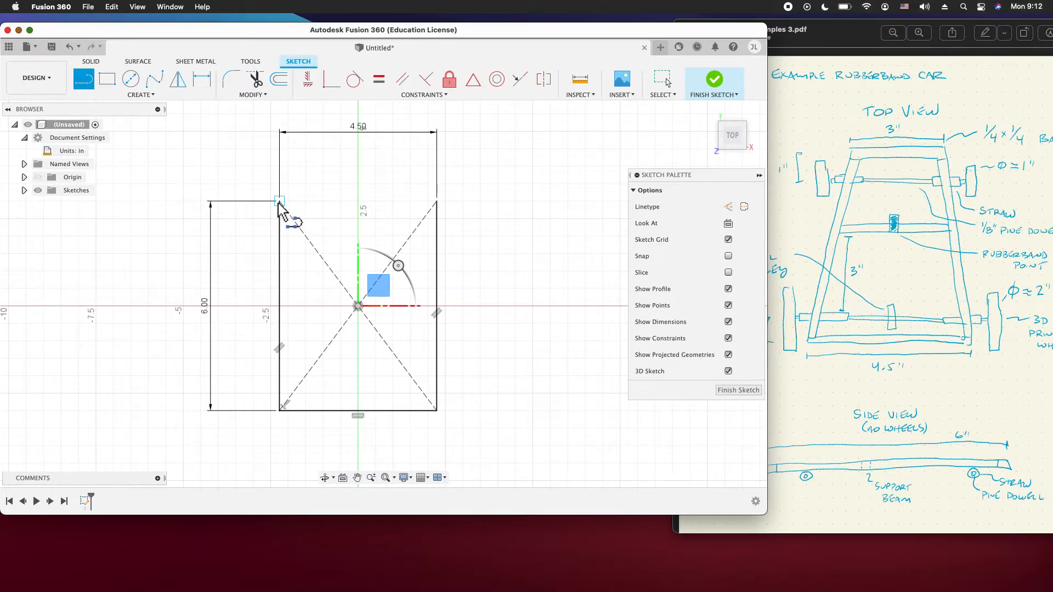
click(313, 201)
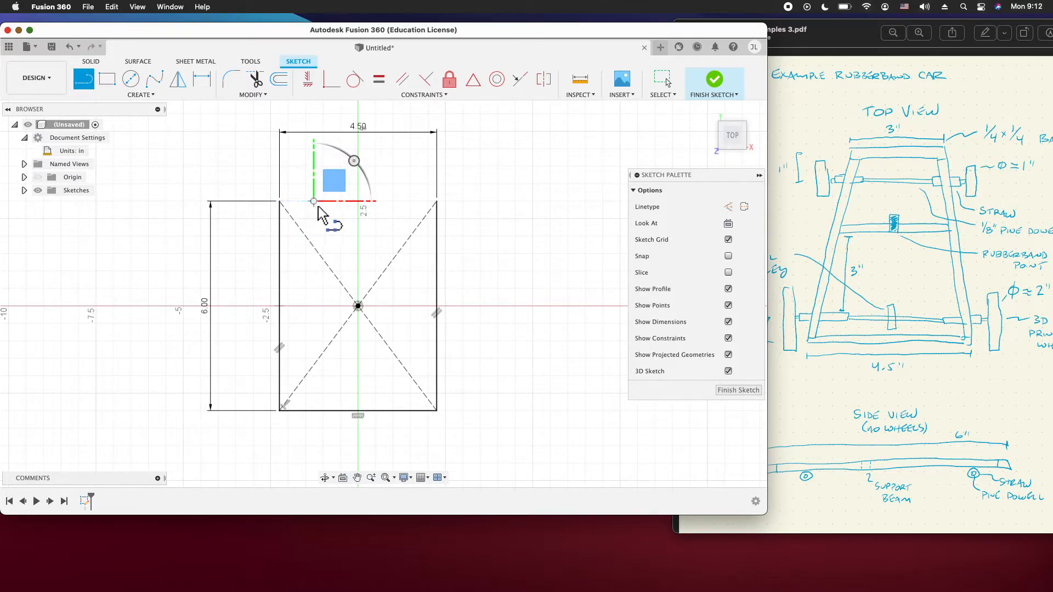
text(3)
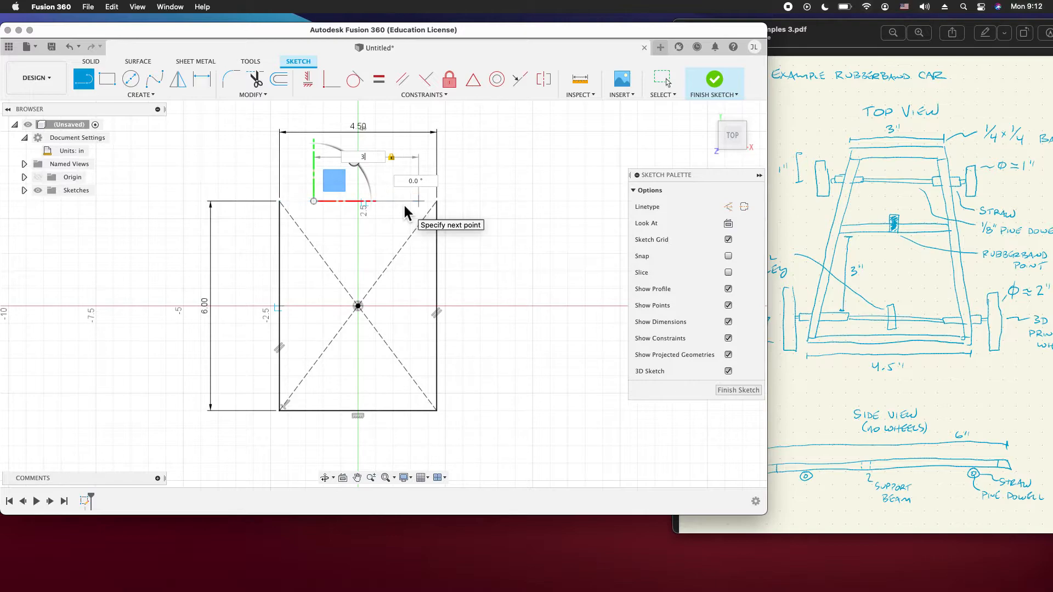
key(Return)
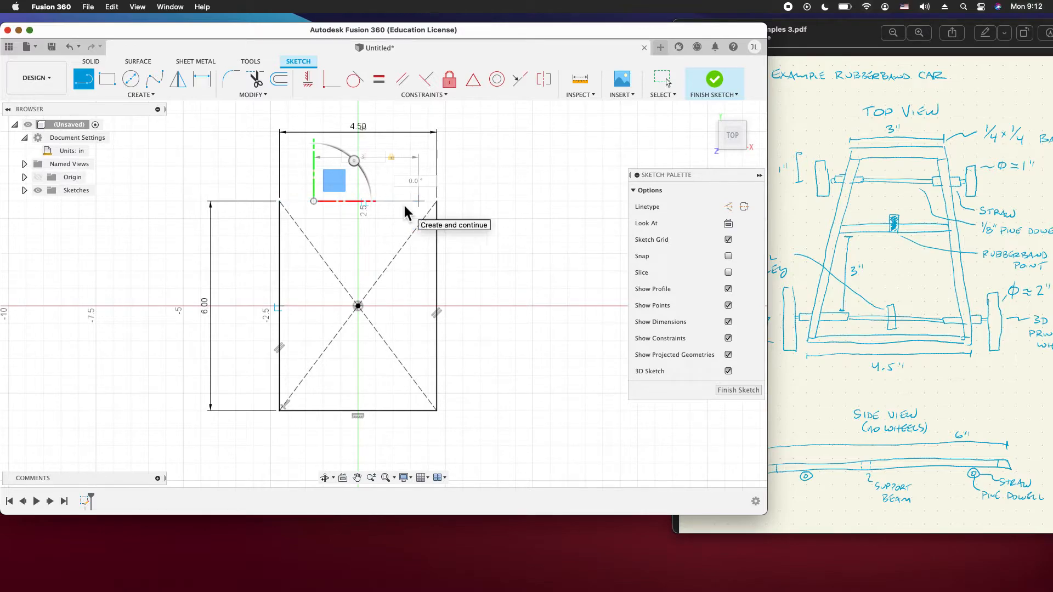
key(Escape)
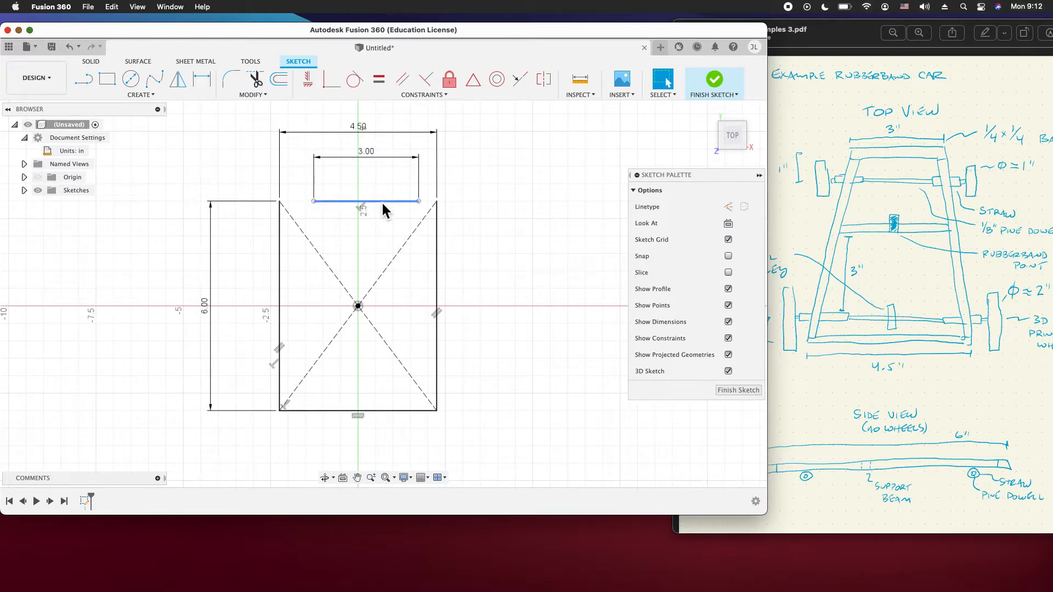
Shift the 3-inch line back and forth near the rectangle's open upper side to test its freedom of movement
mouse_move(381, 201)
mouse_down()
mouse_move(351, 199)
mouse_move(369, 195)
mouse_move(371, 218)
mouse_move(384, 196)
mouse_move(373, 199)
mouse_move(380, 209)
mouse_move(391, 190)
mouse_move(373, 200)
mouse_up()
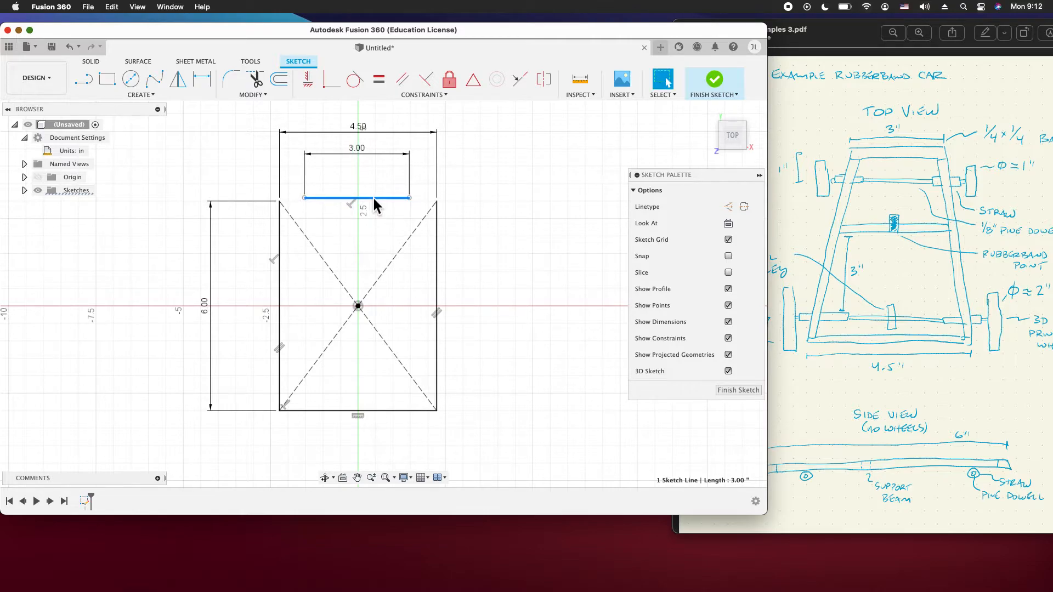
drag(381, 202, 401, 198)
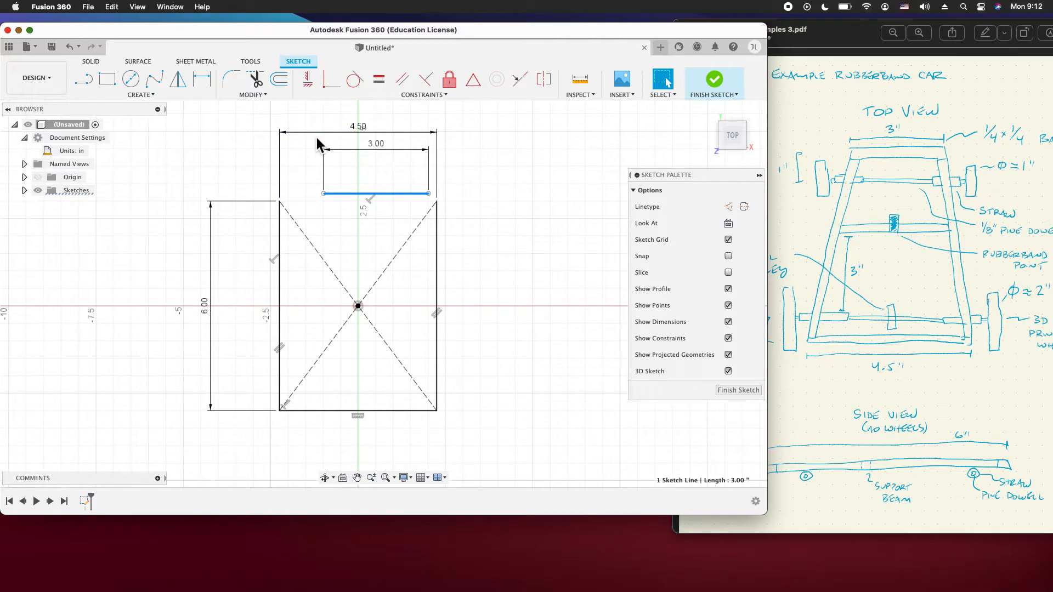
key(l)
key(Escape)
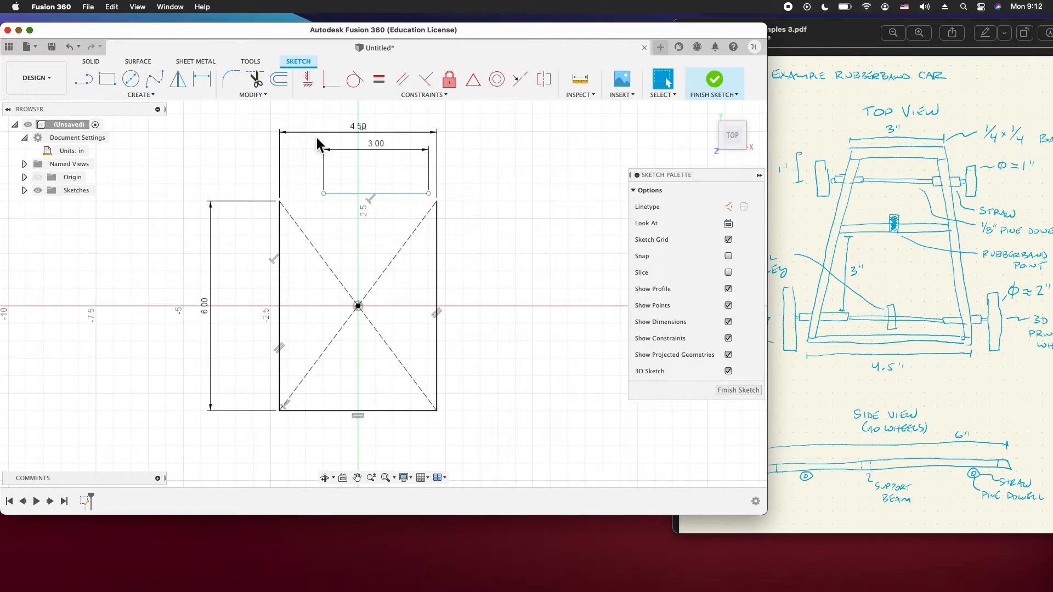
Dimension the 3-inch line's left end 0.75 inches horizontally from the rectangle's upper-left corner, and lower the line to about the corner's height
click(129, 95)
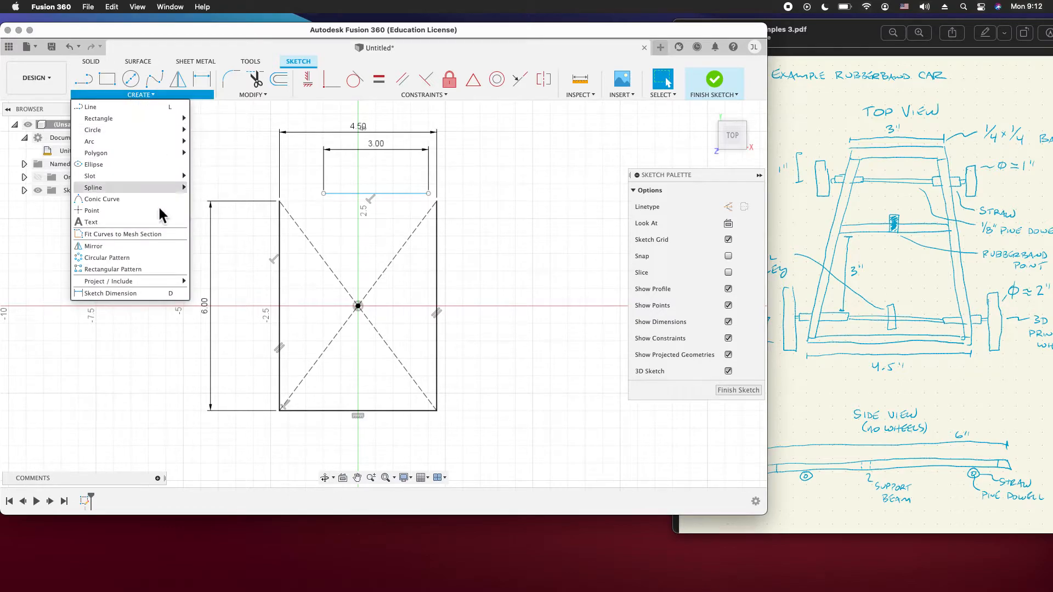
click(151, 293)
click(280, 202)
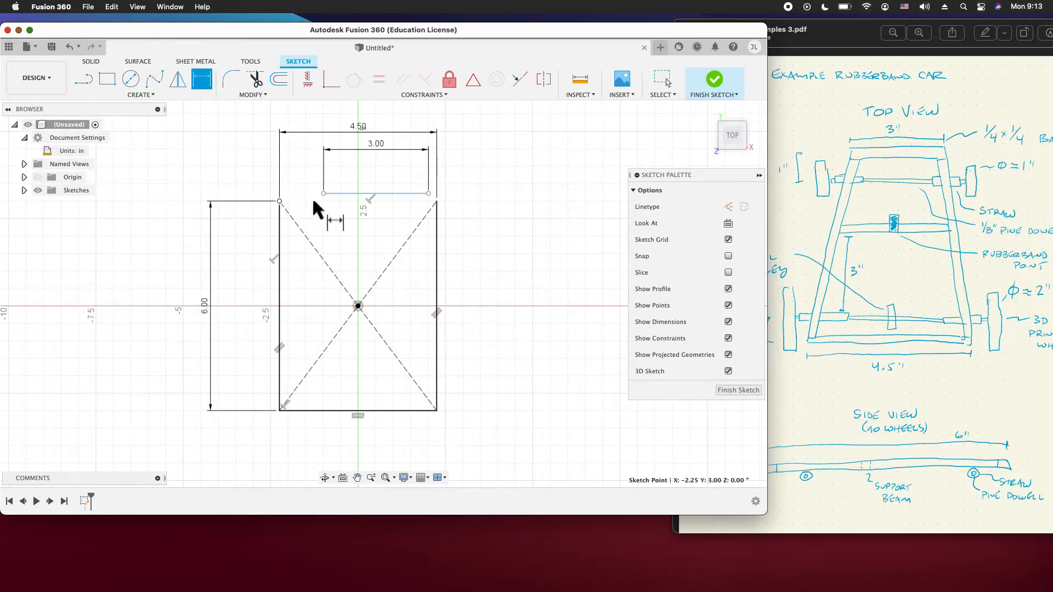
click(324, 193)
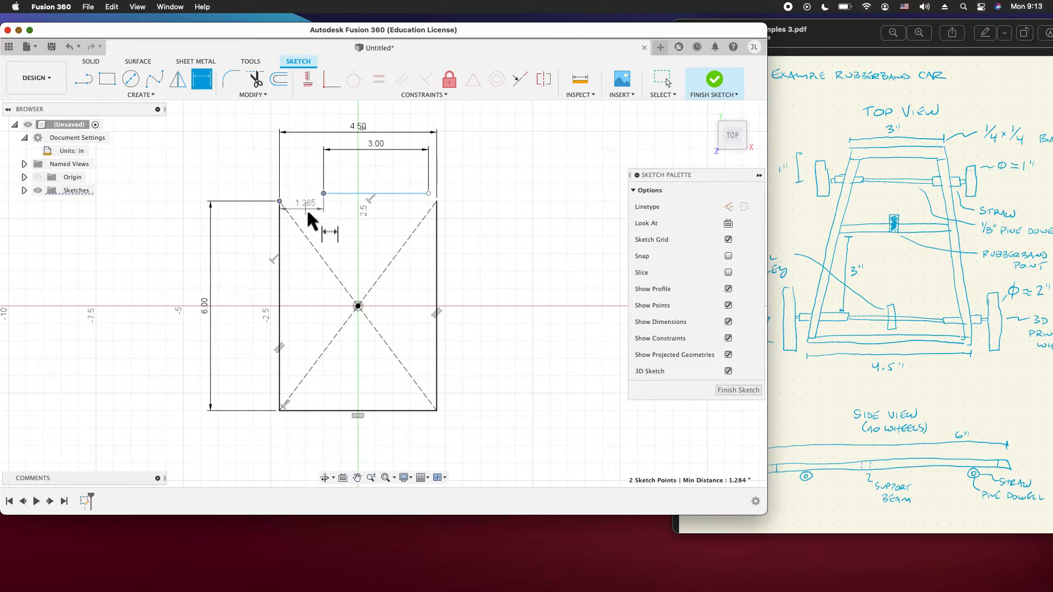
click(309, 214)
text(.75)
key(Return)
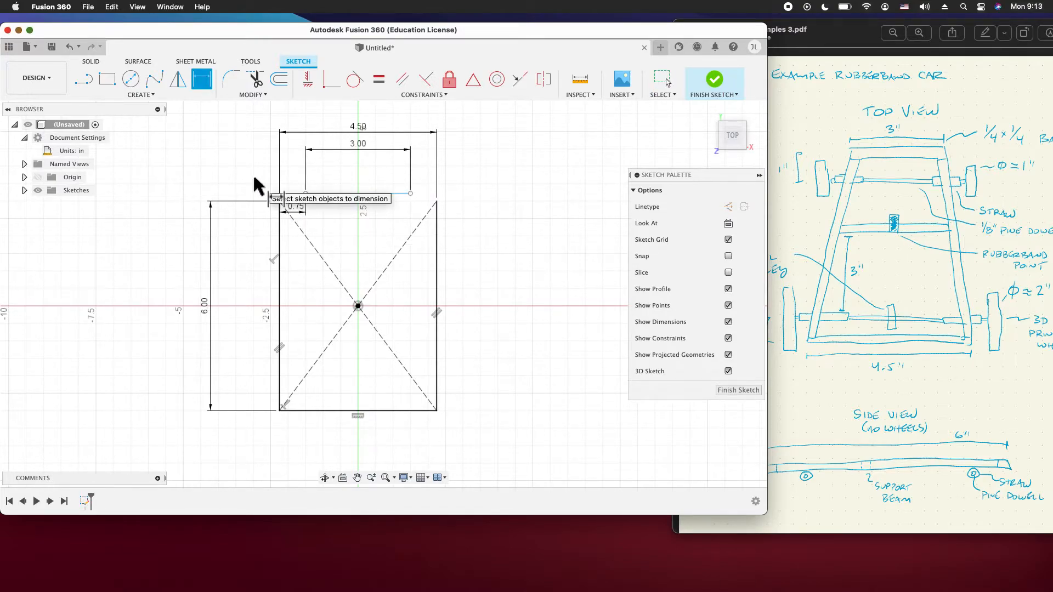
key(Escape)
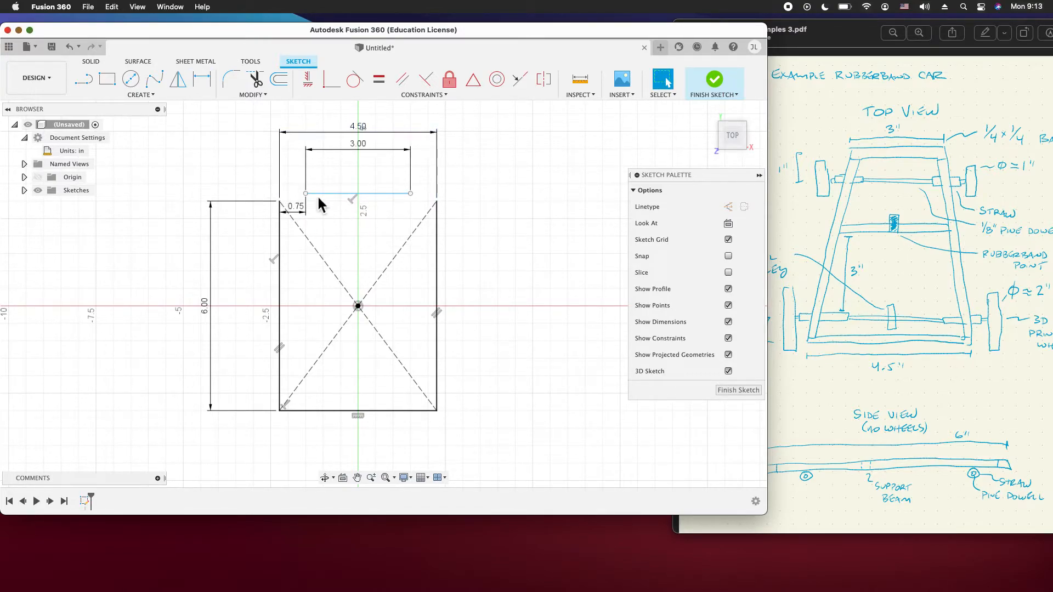
mouse_move(333, 197)
mouse_down()
mouse_move(337, 206)
mouse_move(336, 198)
mouse_move(368, 195)
mouse_move(333, 206)
mouse_up()
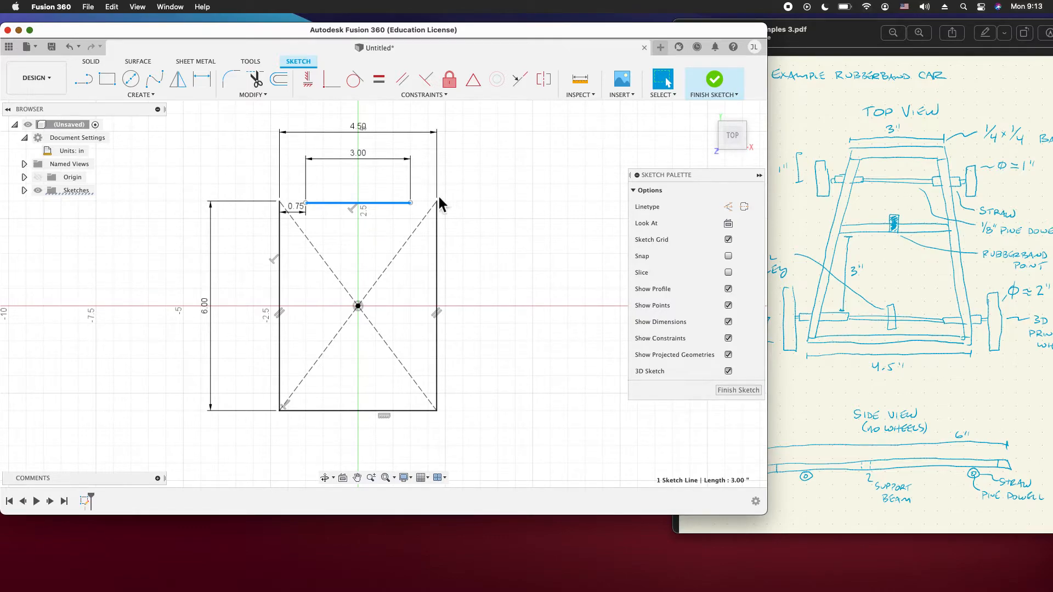
Draw two slanted lines joining the rectangle's lower corners to the matching ends of the 3-inch line, closing the trapezoid
click(83, 81)
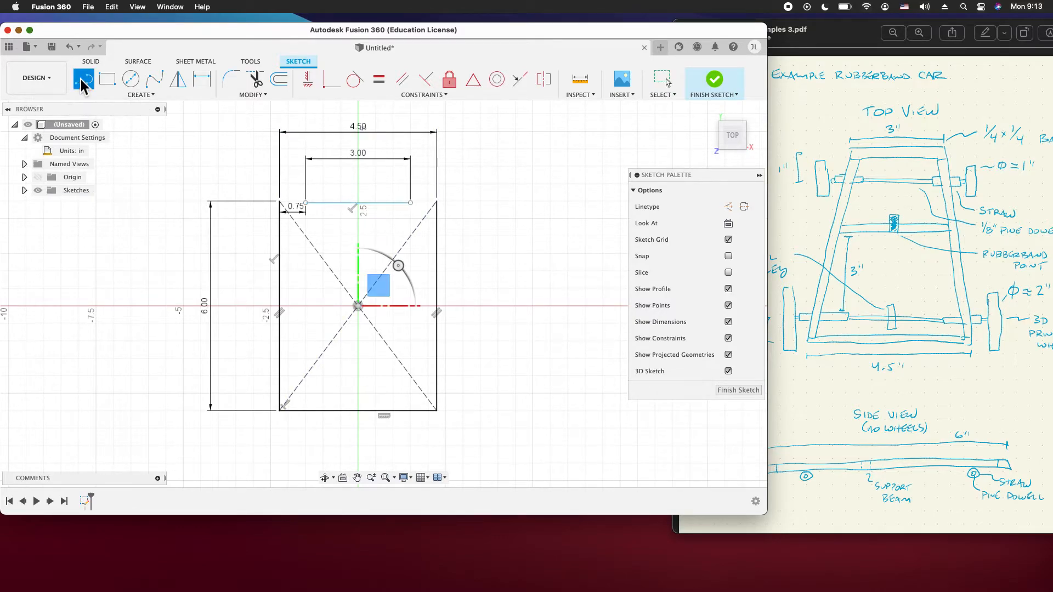
click(279, 410)
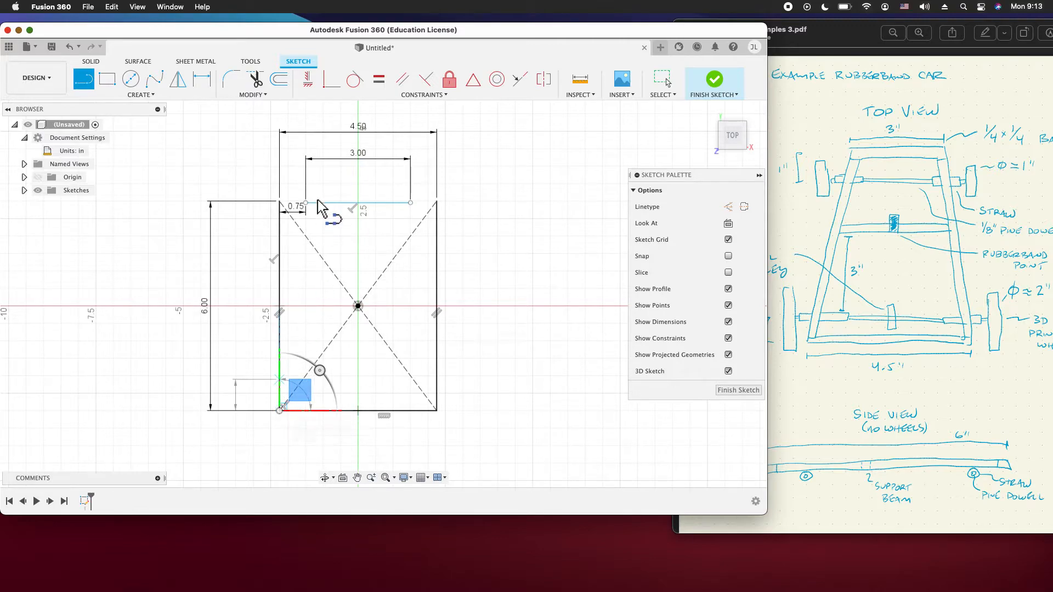
click(305, 203)
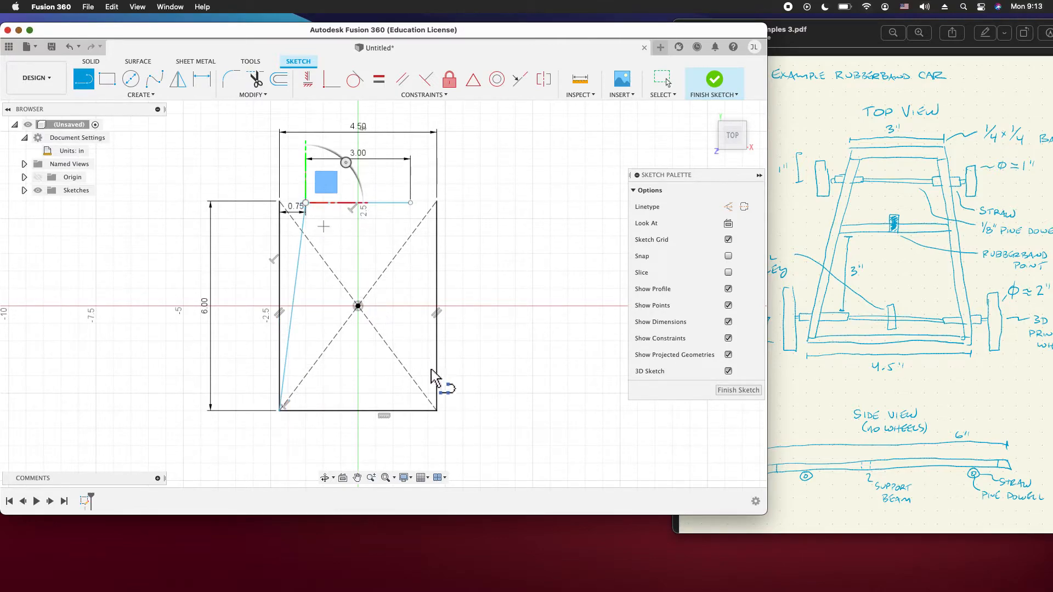
click(437, 410)
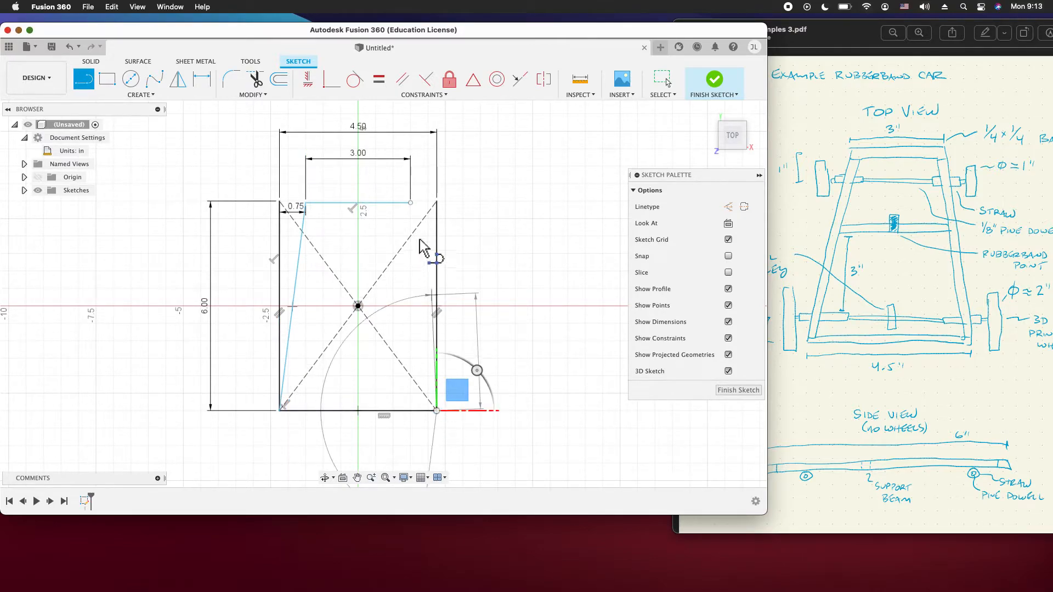
click(411, 203)
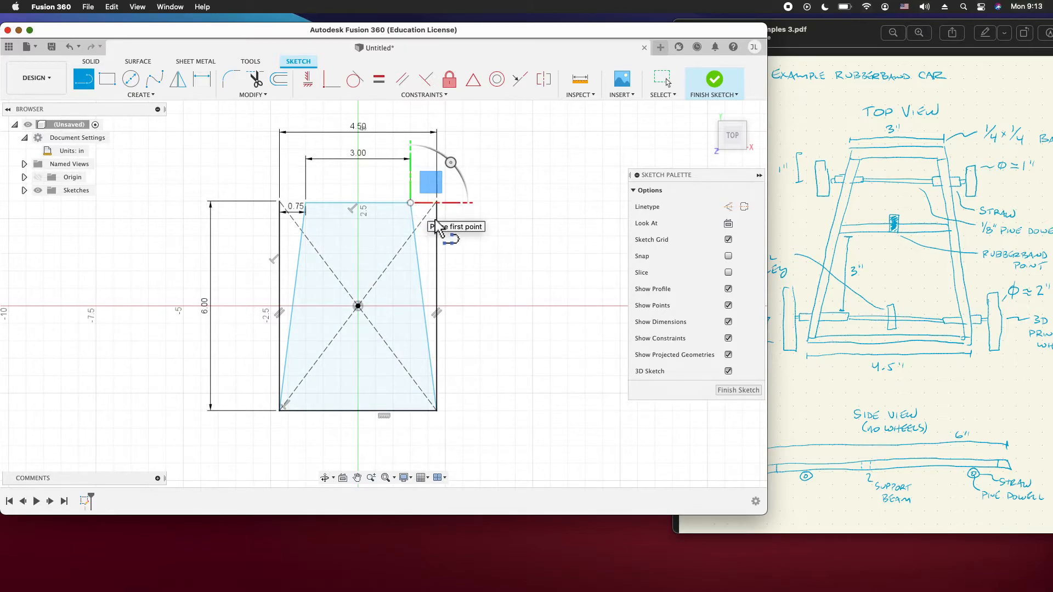
key(Escape)
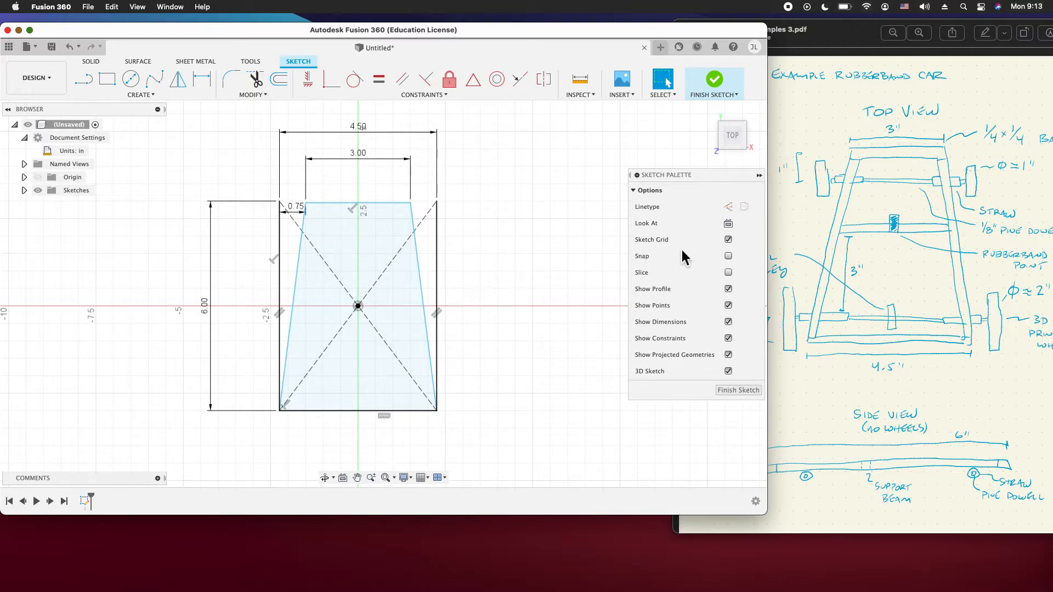
Convert the rectangle's two vertical side edges to construction lines
click(439, 272)
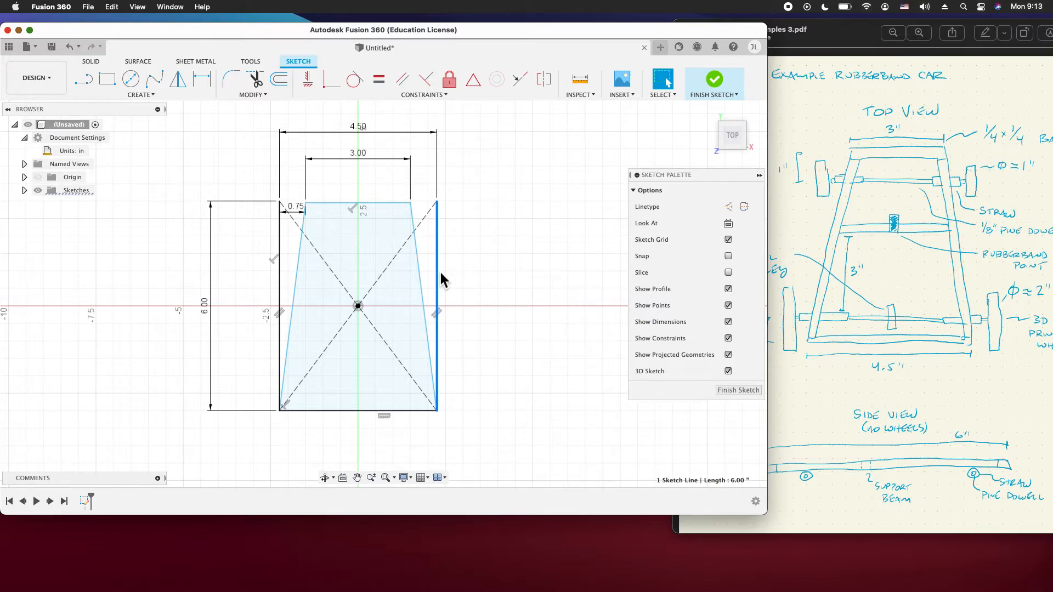
click(735, 209)
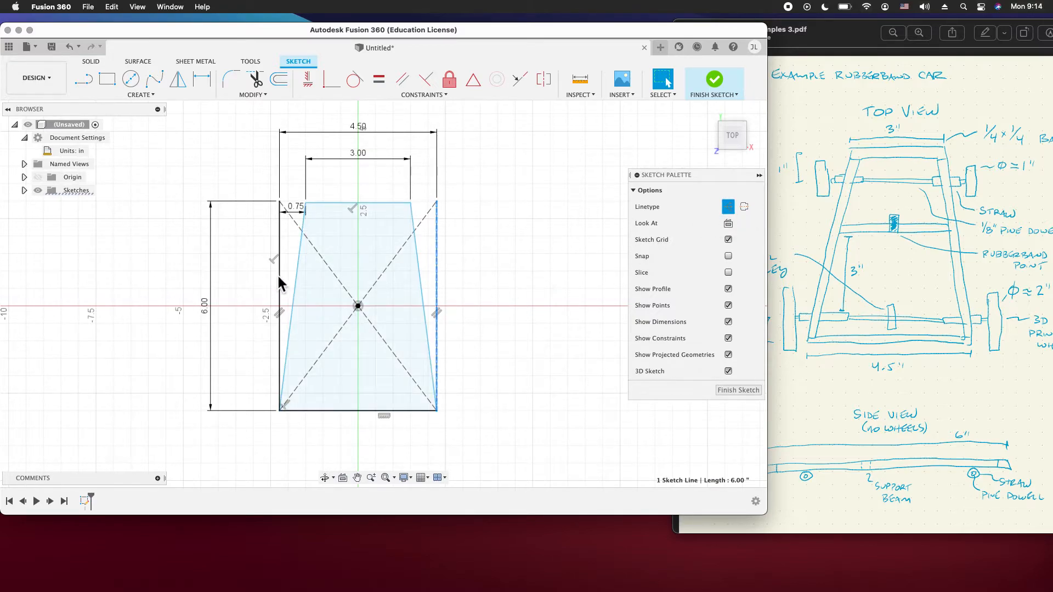
click(279, 275)
click(726, 209)
click(514, 381)
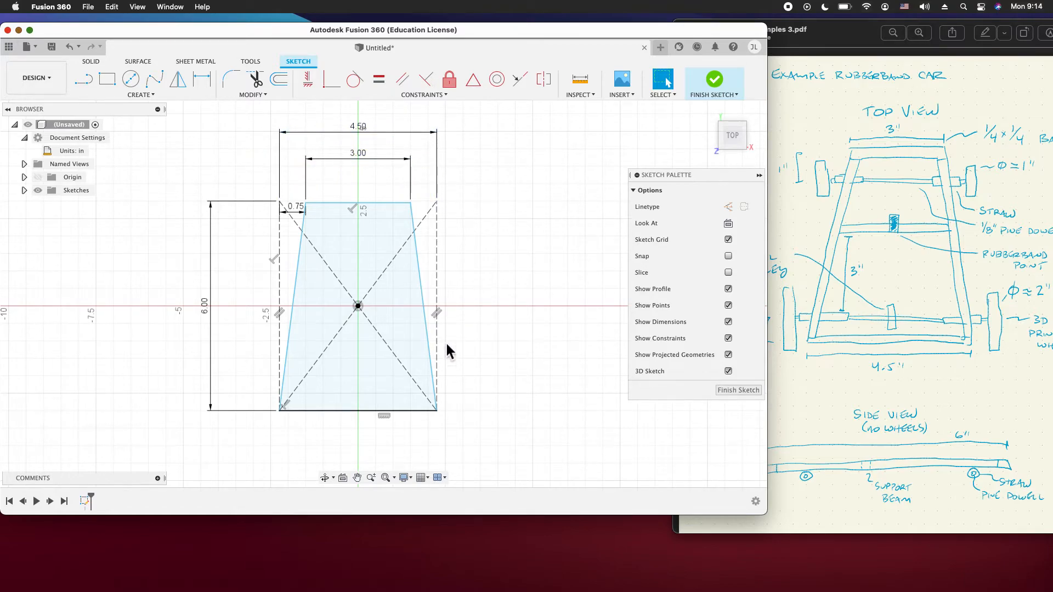
Offset the closed trapezoid outline 0.25 inches inward
click(425, 395)
click(281, 75)
click(338, 203)
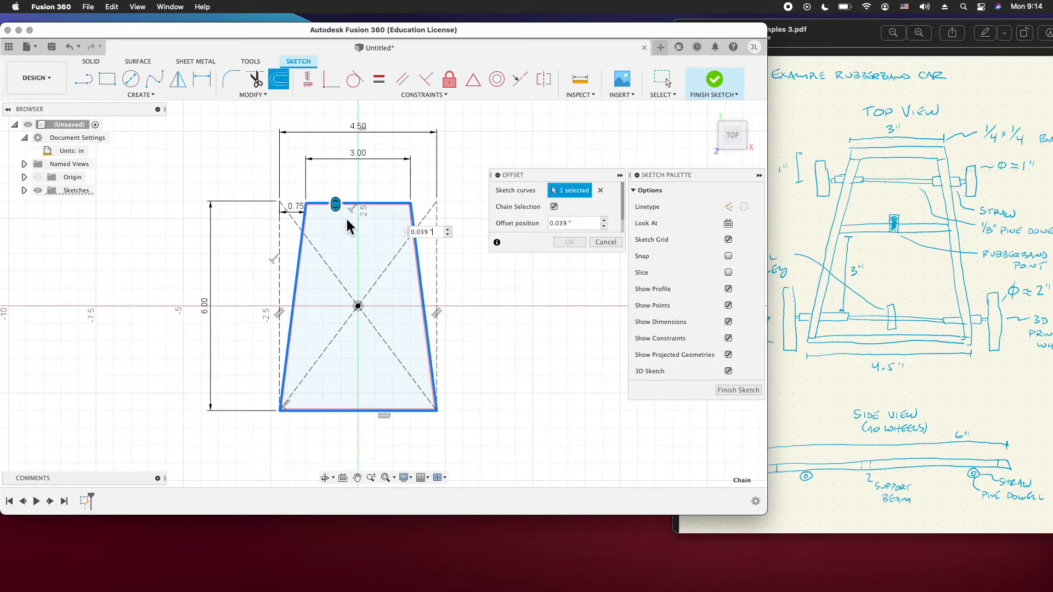
drag(344, 220, 346, 230)
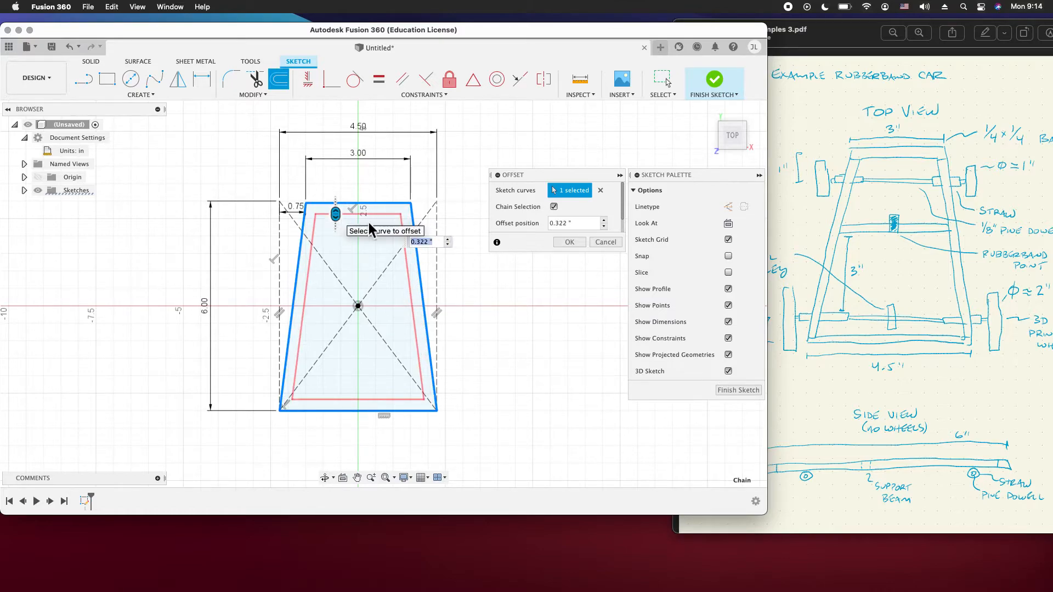
double_click(568, 223)
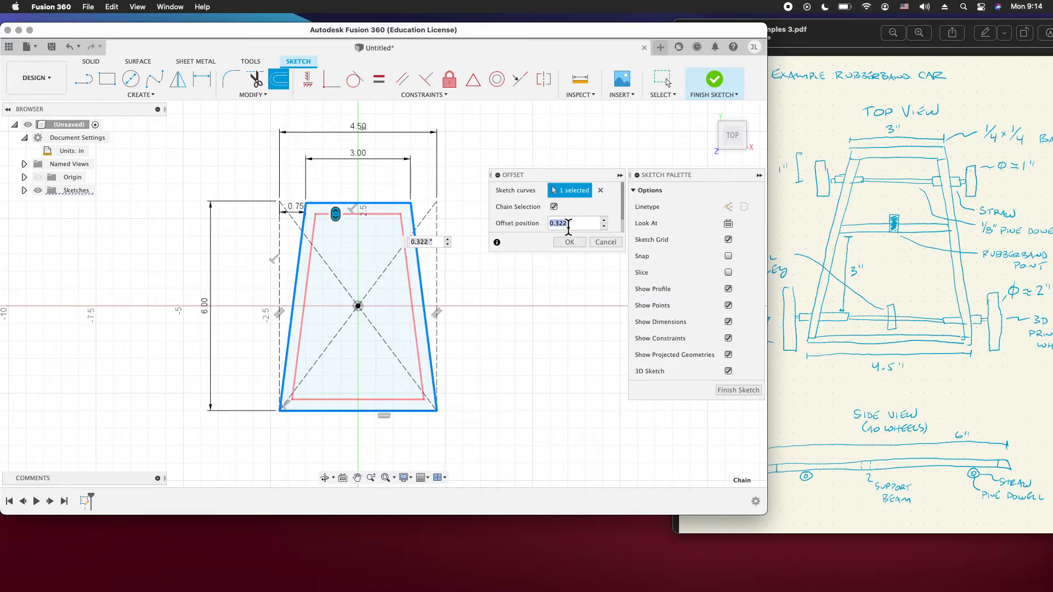
text(.25)
key(Return)
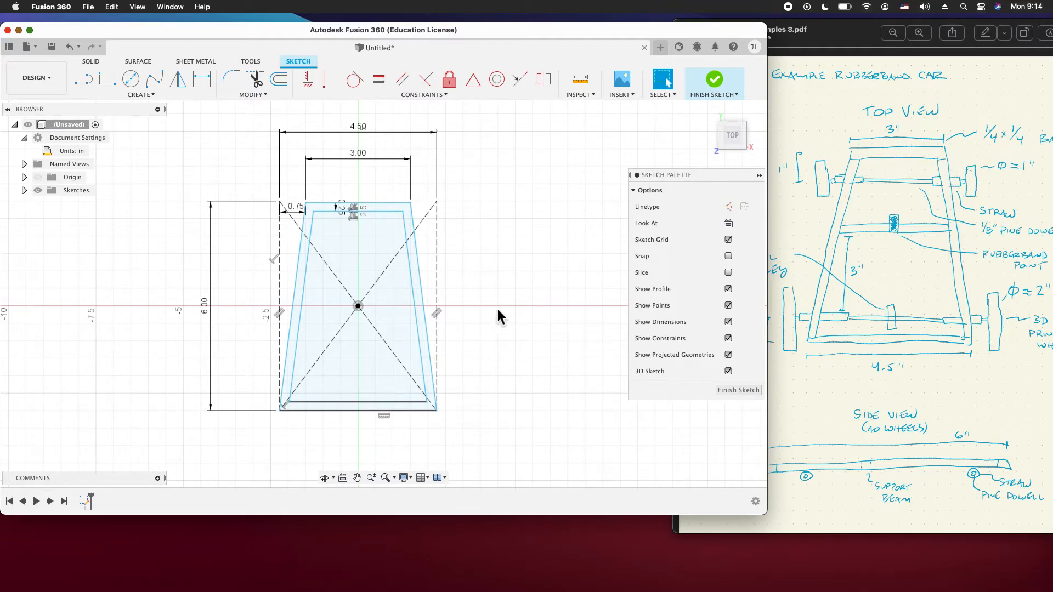
scroll(377, 249, up, 3)
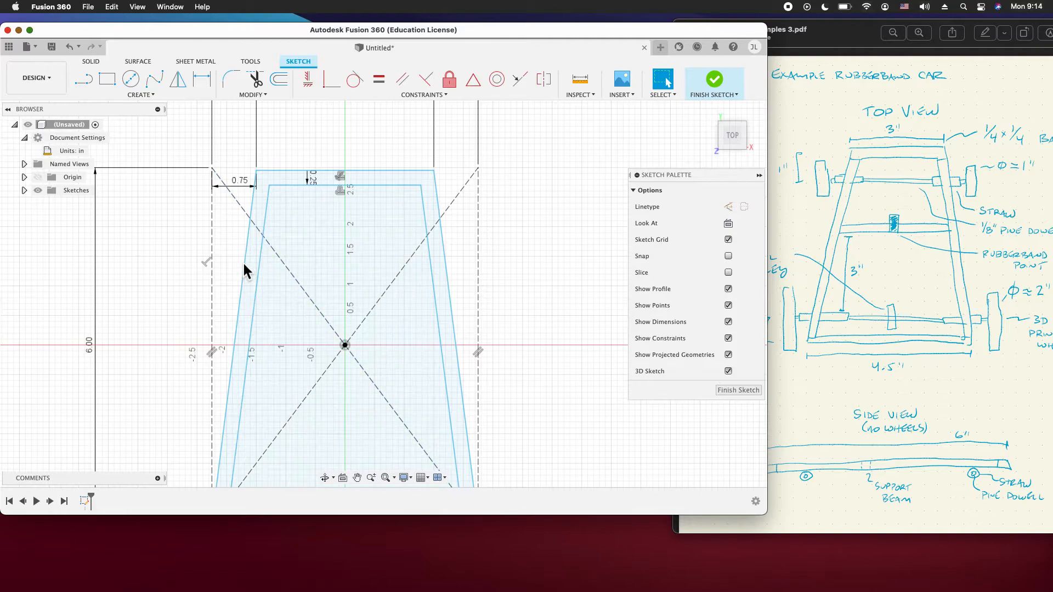
key(l)
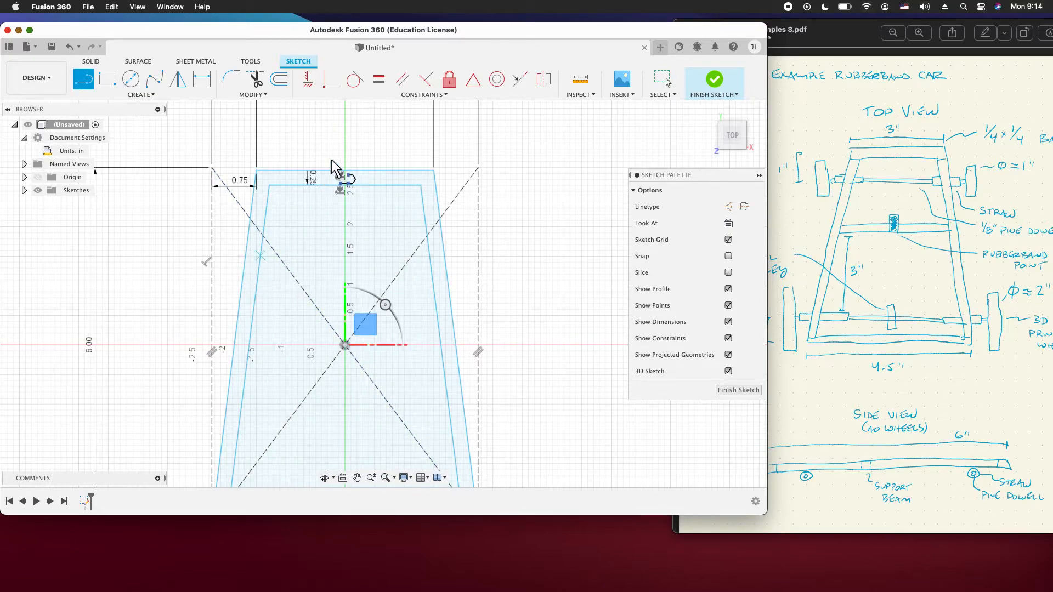
click(421, 186)
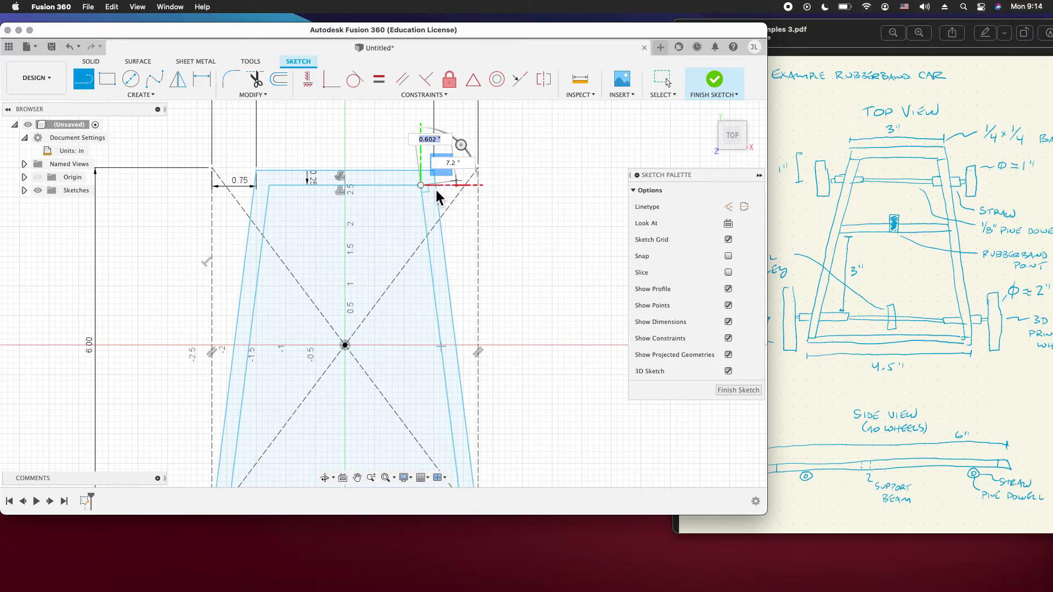
scroll(438, 192, up, 5)
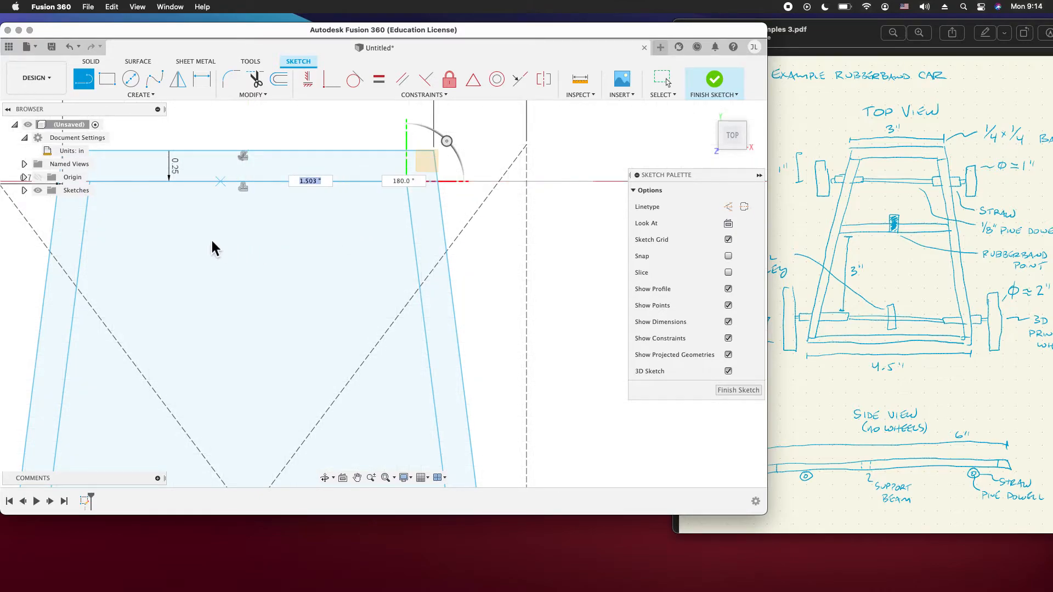
click(435, 194)
key(Escape)
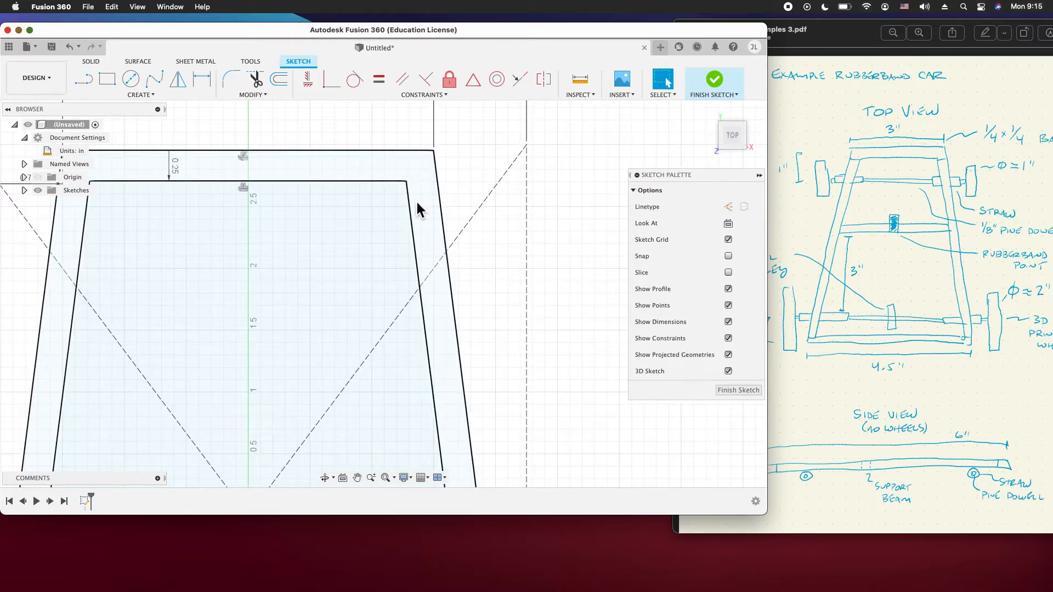
Draw a horizontal line from the inner trapezoid's upper-right corner across to the outer right slanted edge
key(l)
click(406, 181)
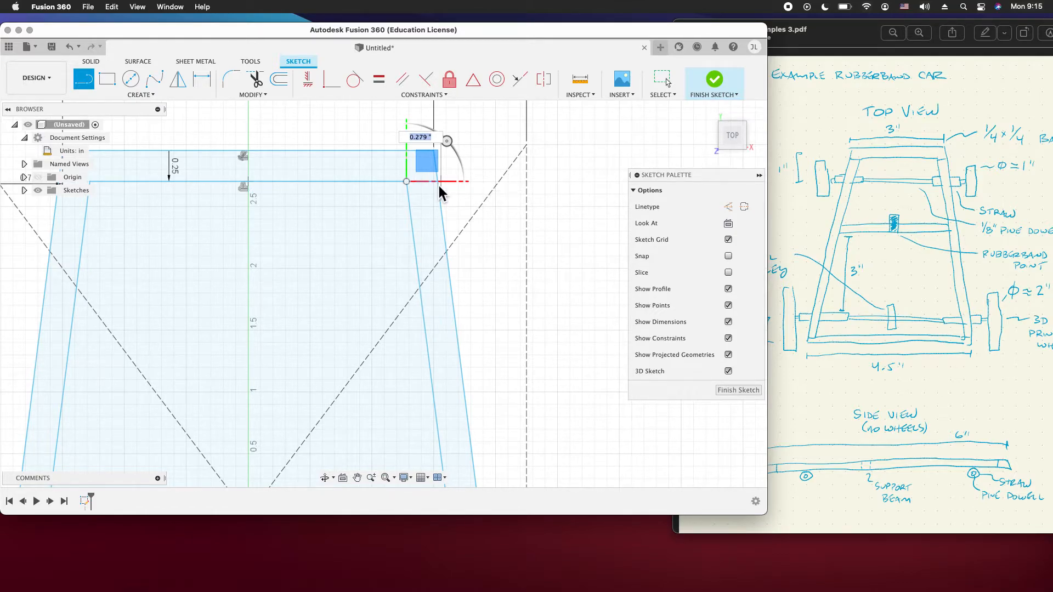
scroll(437, 183, up, 5)
scroll(439, 185, up, 3)
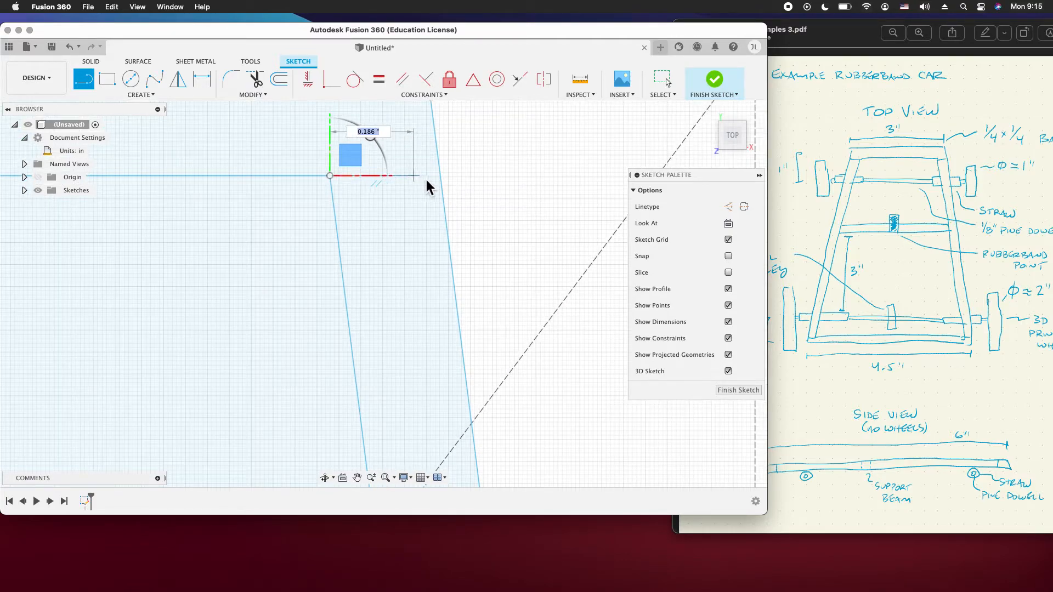
click(440, 176)
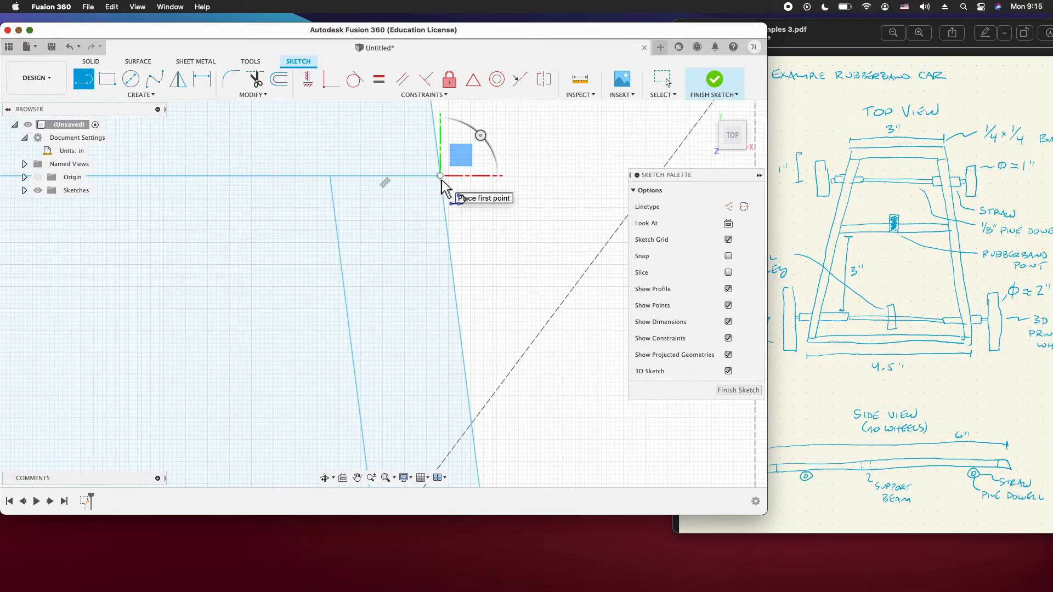
key(Escape)
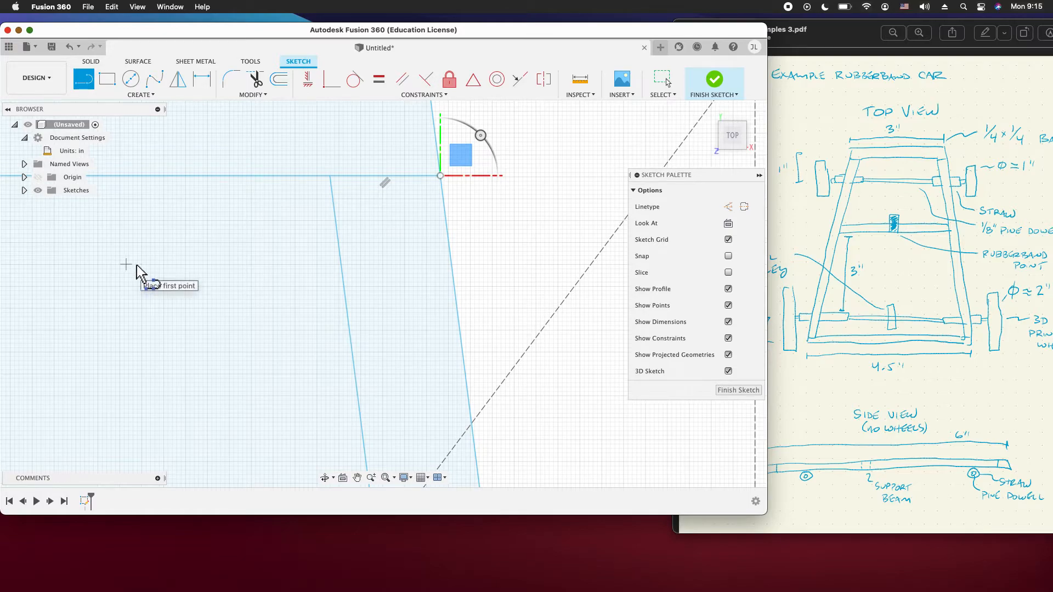
Draw a horizontal line from the inner trapezoid's upper-left corner across to the outer left slanted edge
scroll(139, 274, up, 4)
scroll(140, 274, up, 5)
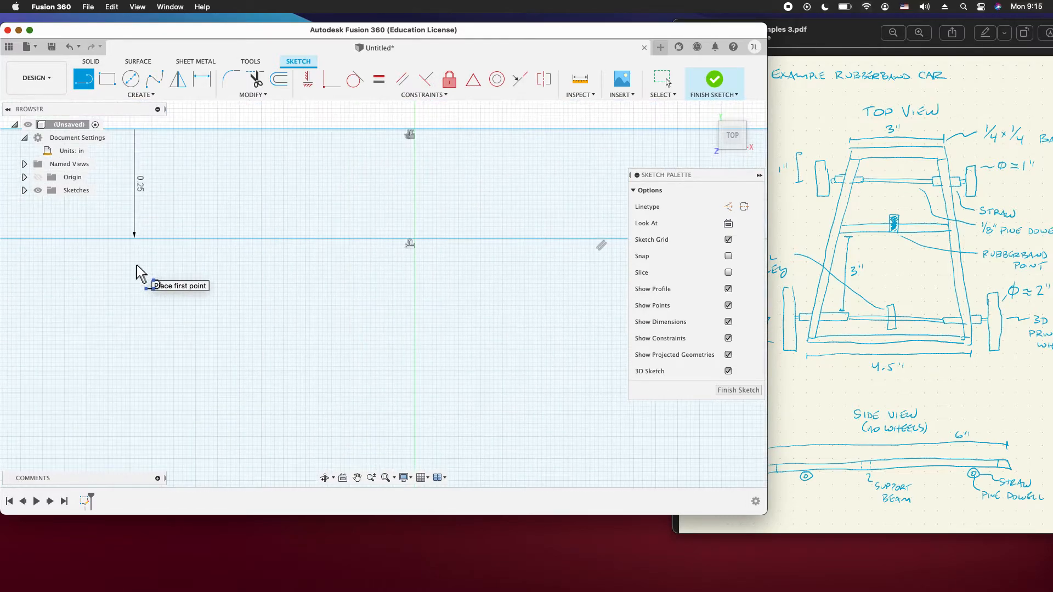
scroll(137, 266, left, 3)
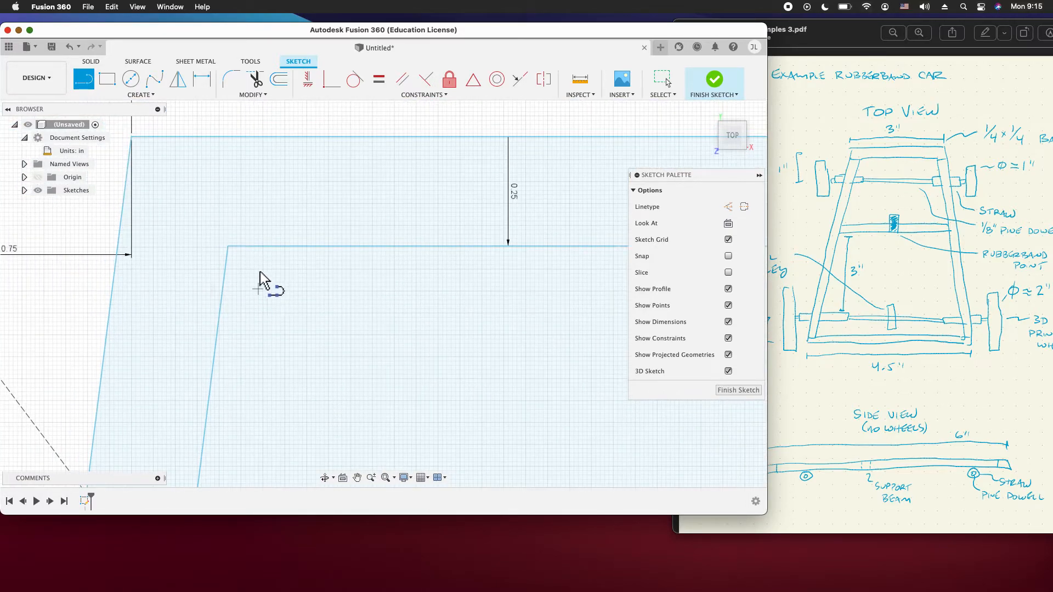
click(229, 247)
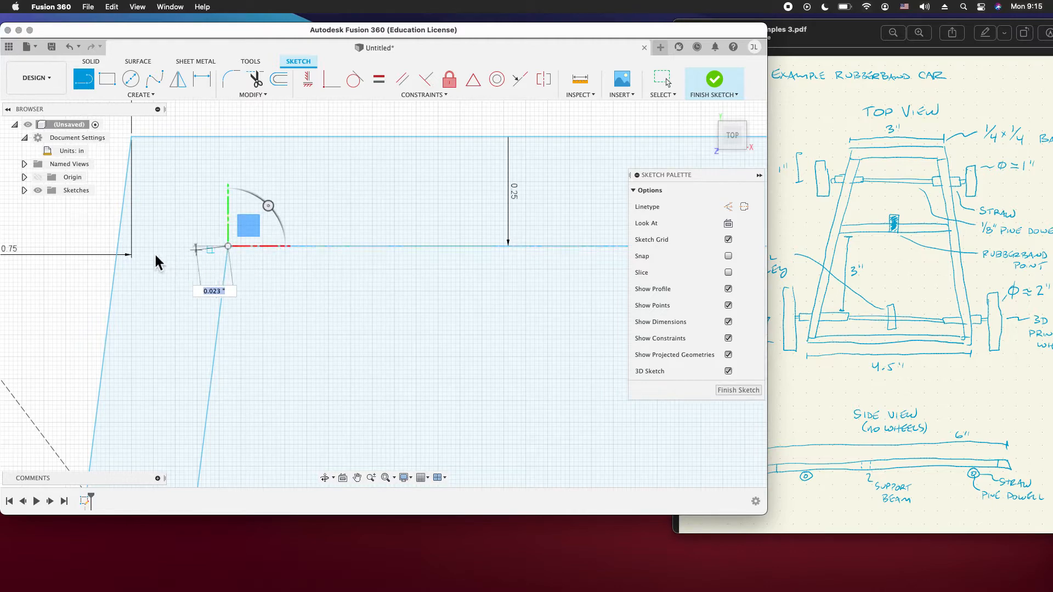
click(120, 248)
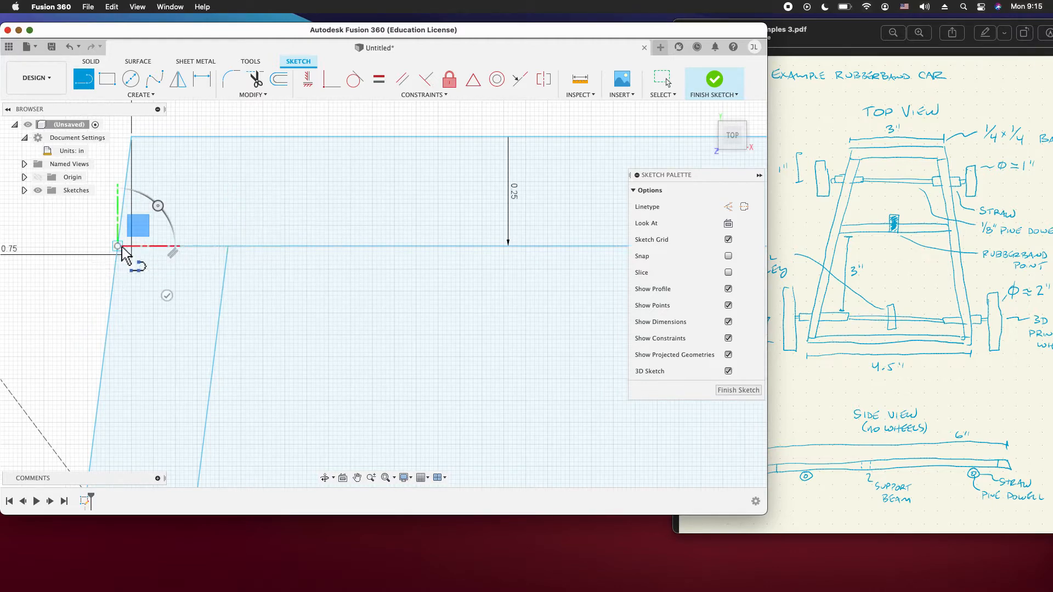
Draw a horizontal line from the inner trapezoid's lower-left corner across to the outer left slanted edge
scroll(291, 298, down, 3)
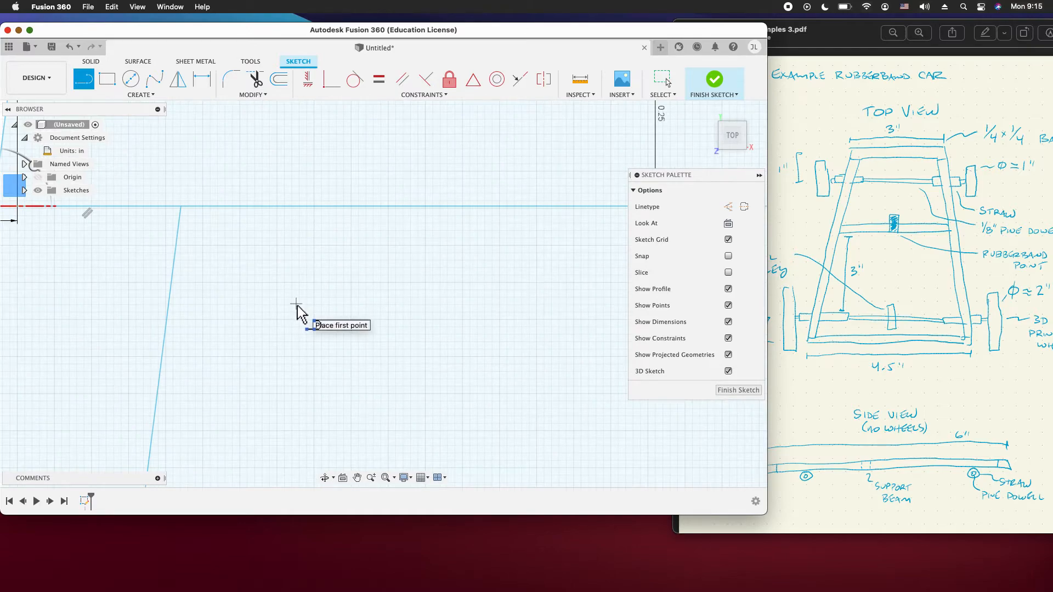
scroll(300, 316, down, 10)
scroll(300, 316, left, 5)
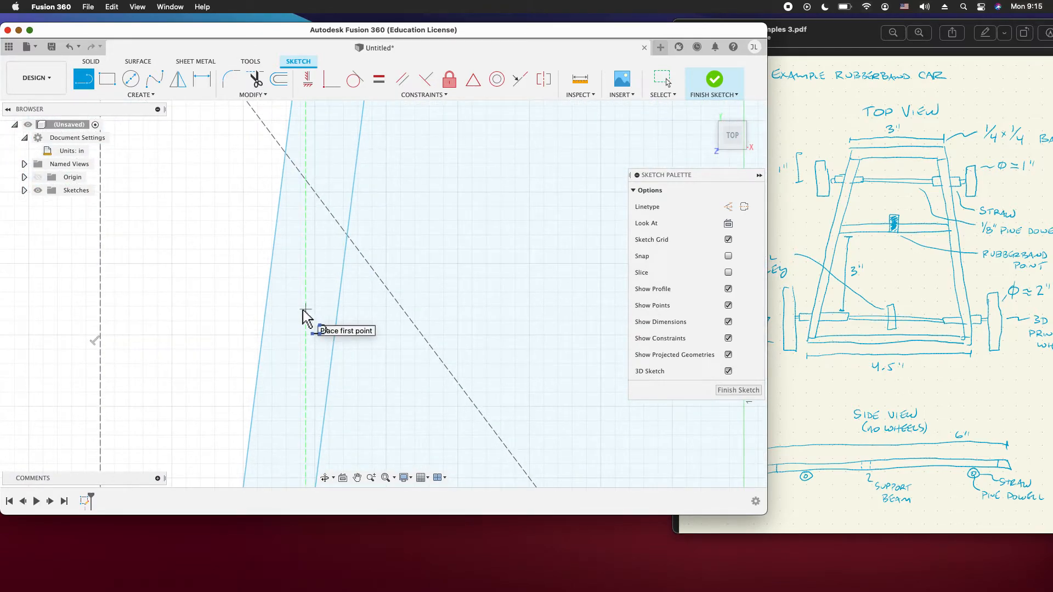
scroll(320, 307, down, 3)
scroll(319, 307, left, 5)
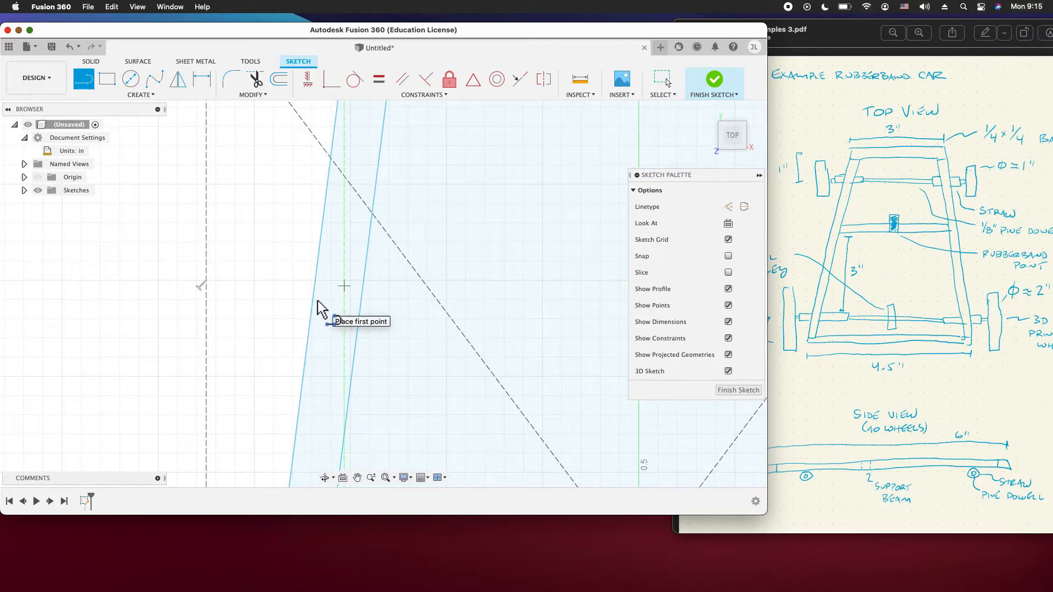
scroll(323, 310, down, 10)
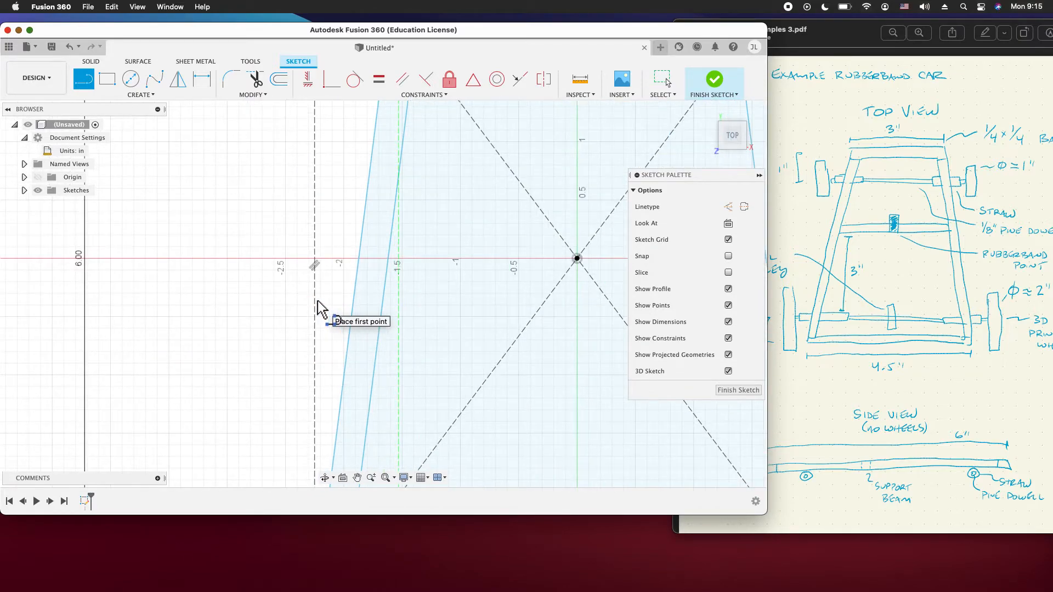
scroll(435, 447, down, 6)
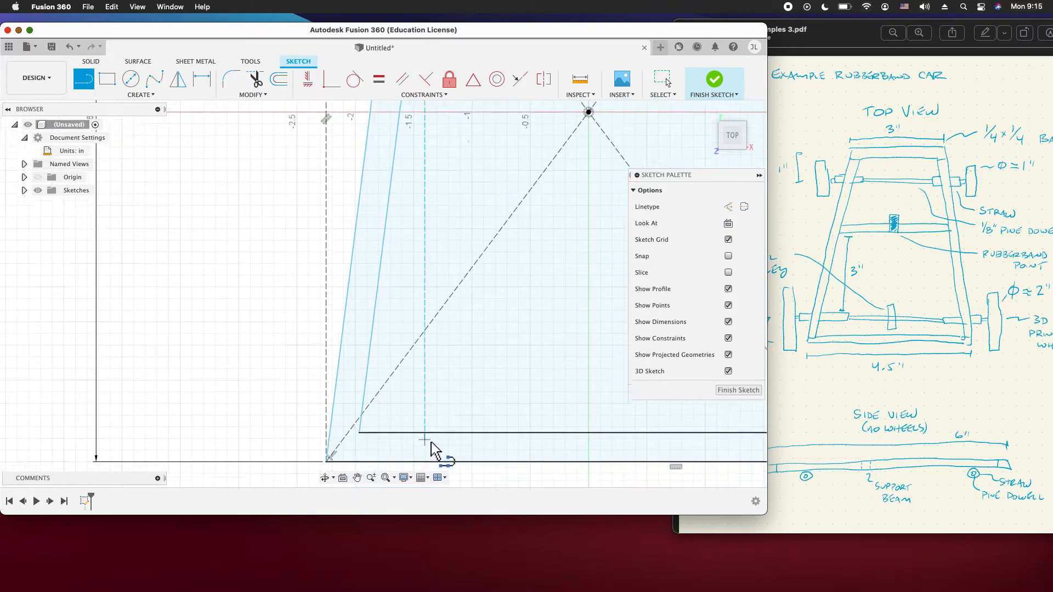
scroll(411, 433, down, 3)
scroll(412, 433, left, 1)
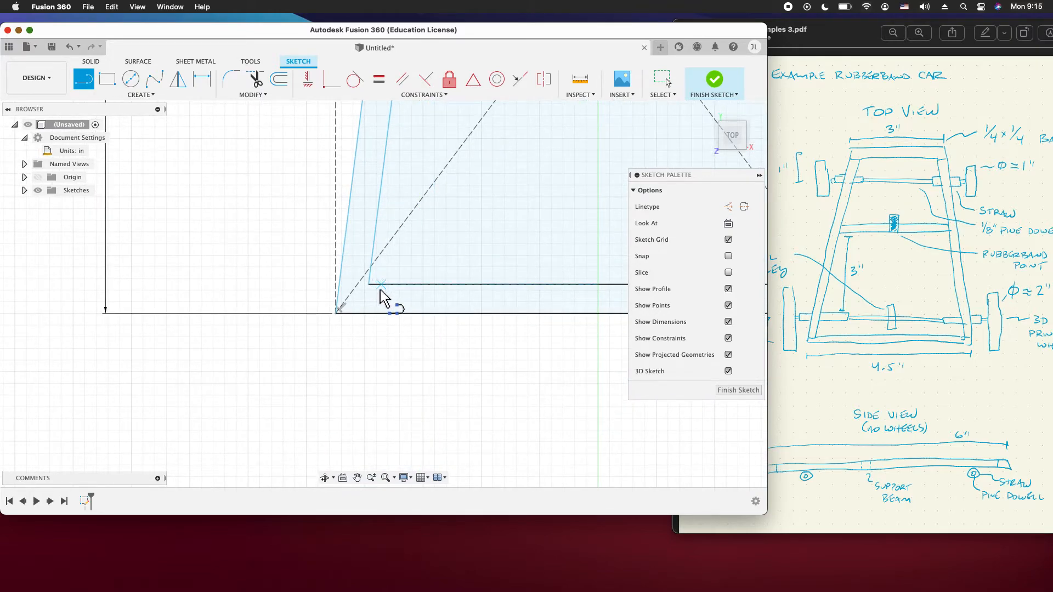
scroll(379, 289, down, 2)
scroll(379, 290, up, 5)
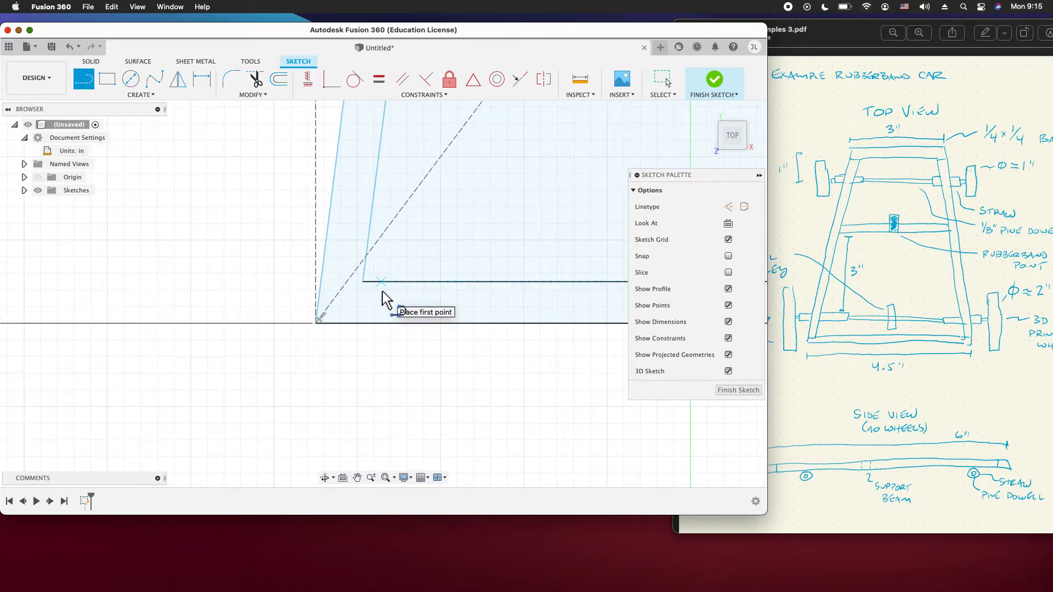
click(353, 277)
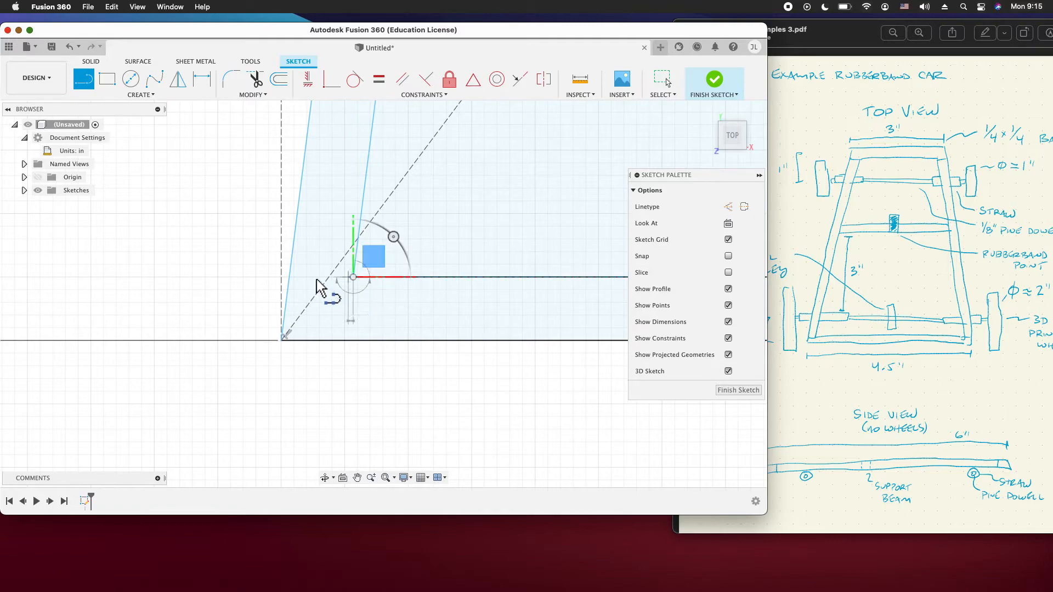
click(289, 277)
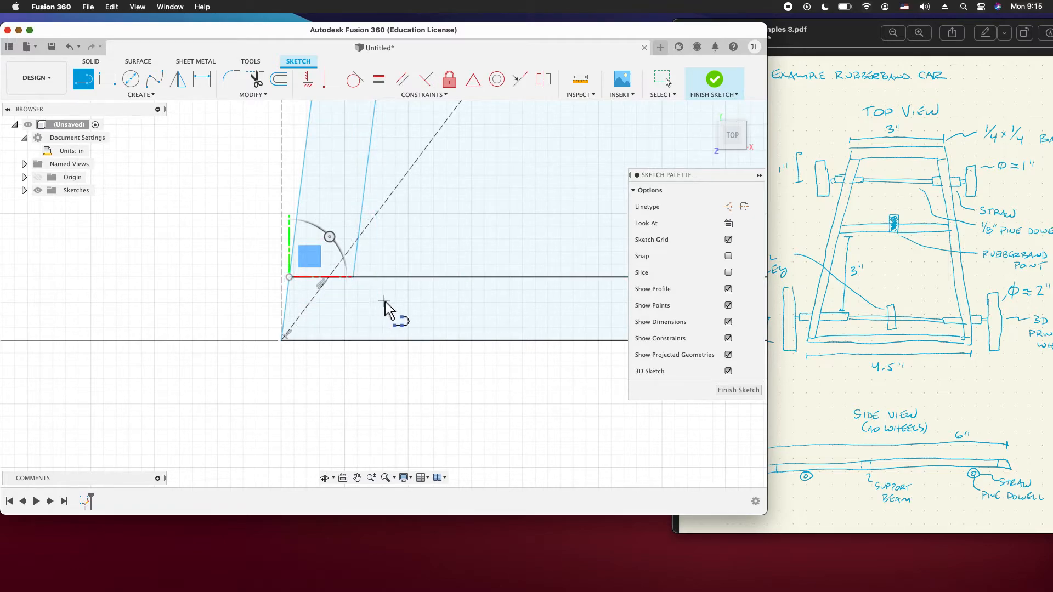
Draw a horizontal line from the inner trapezoid's lower-right corner across the outer slanted edge to the dashed vertical construction line
scroll(462, 340, down, 4)
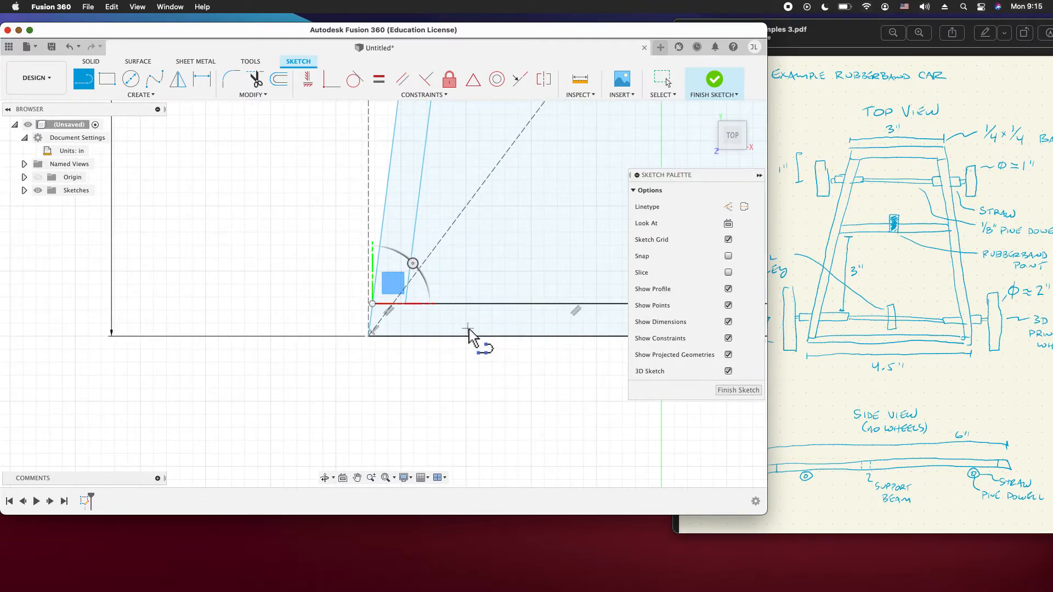
scroll(388, 329, right, 10)
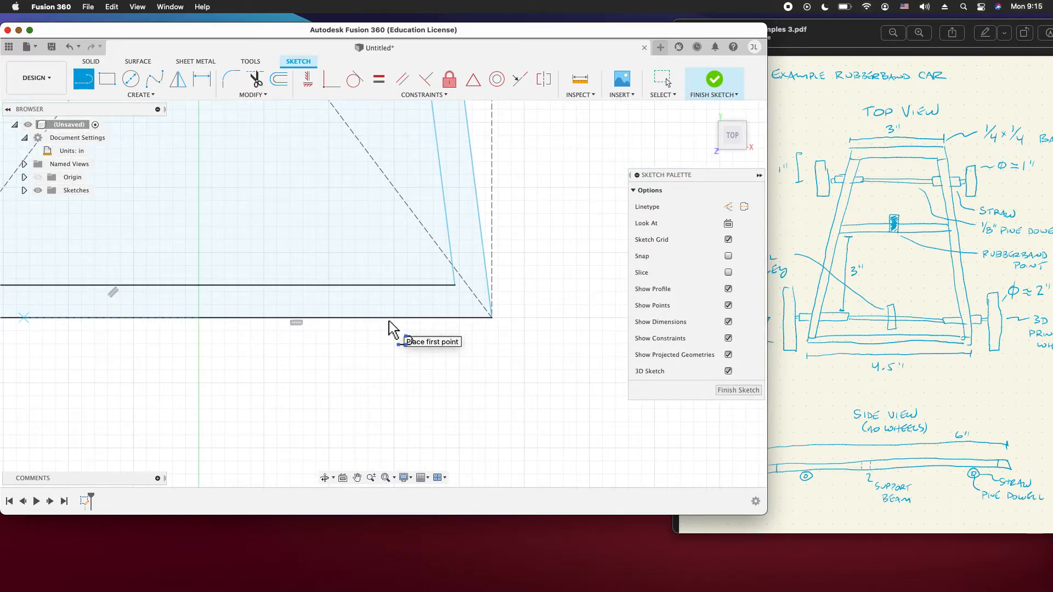
scroll(456, 286, right, 3)
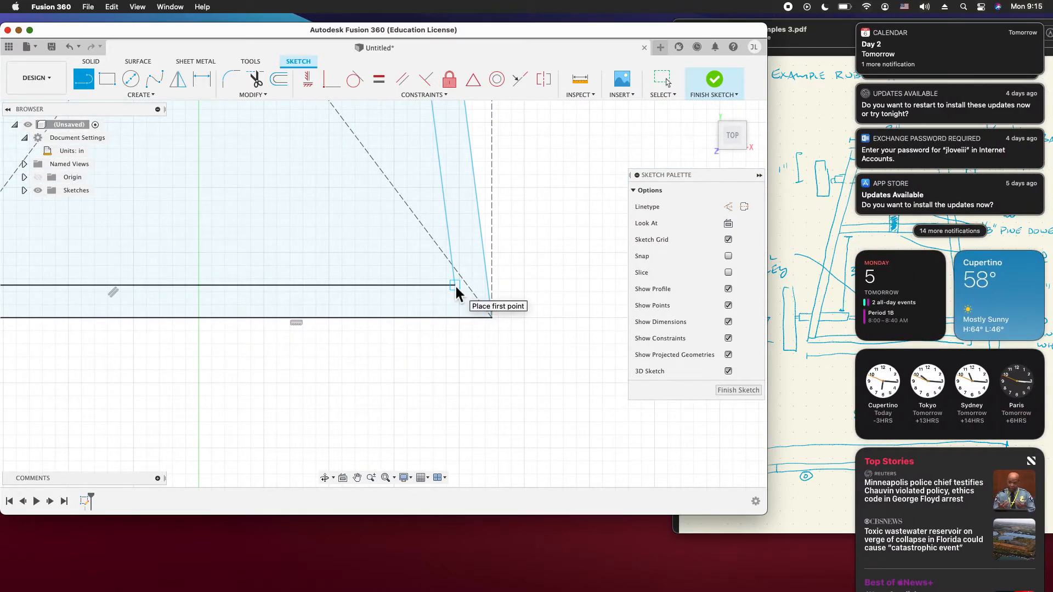
click(455, 286)
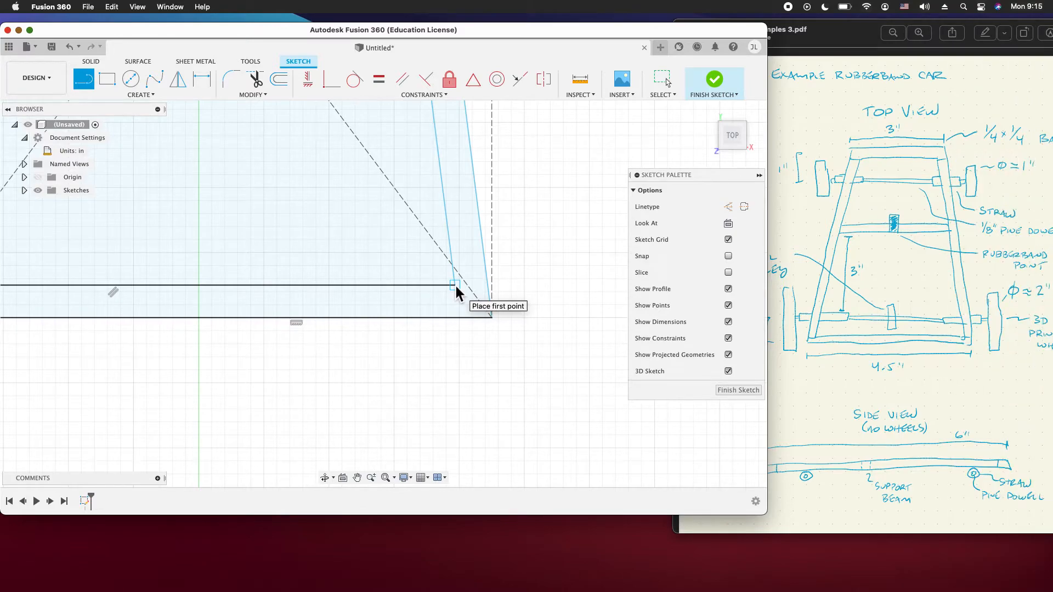
click(455, 286)
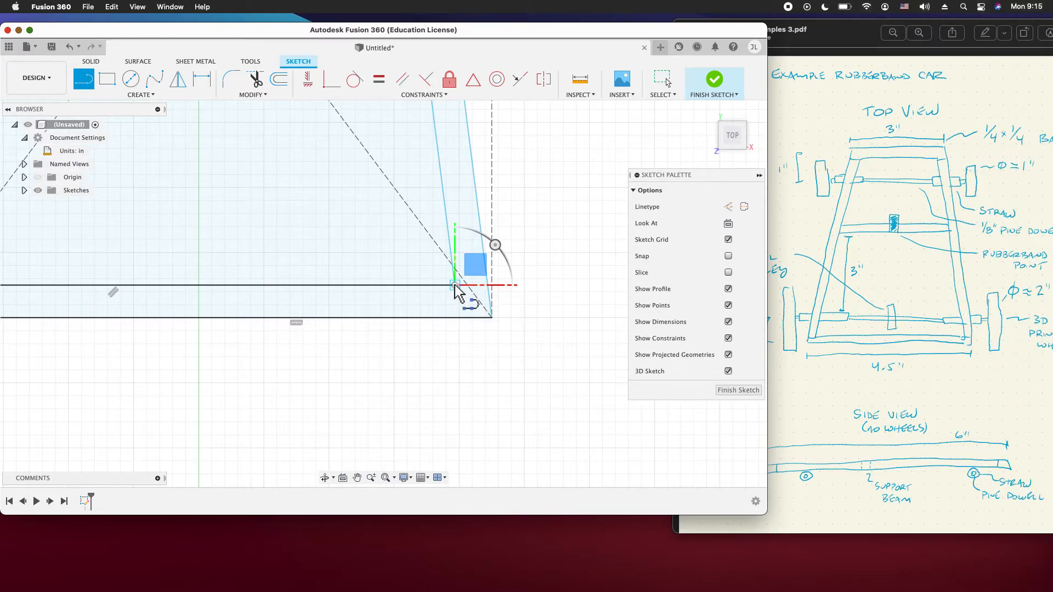
double_click(493, 286)
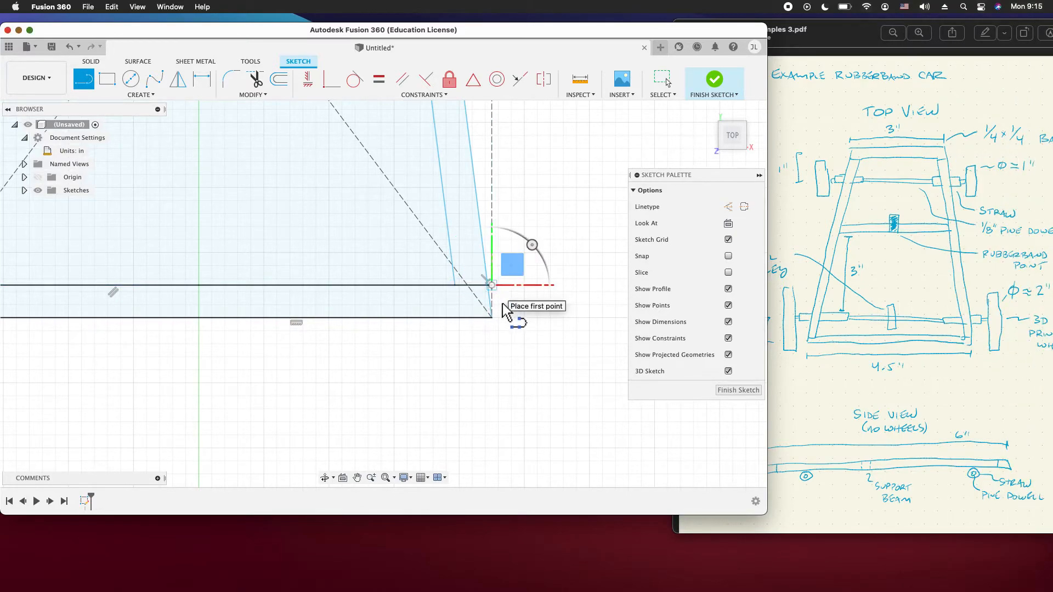
Fit the whole frame sketch in view and examine the reference drawing for the middle support beam's position
scroll(502, 329, down, 3)
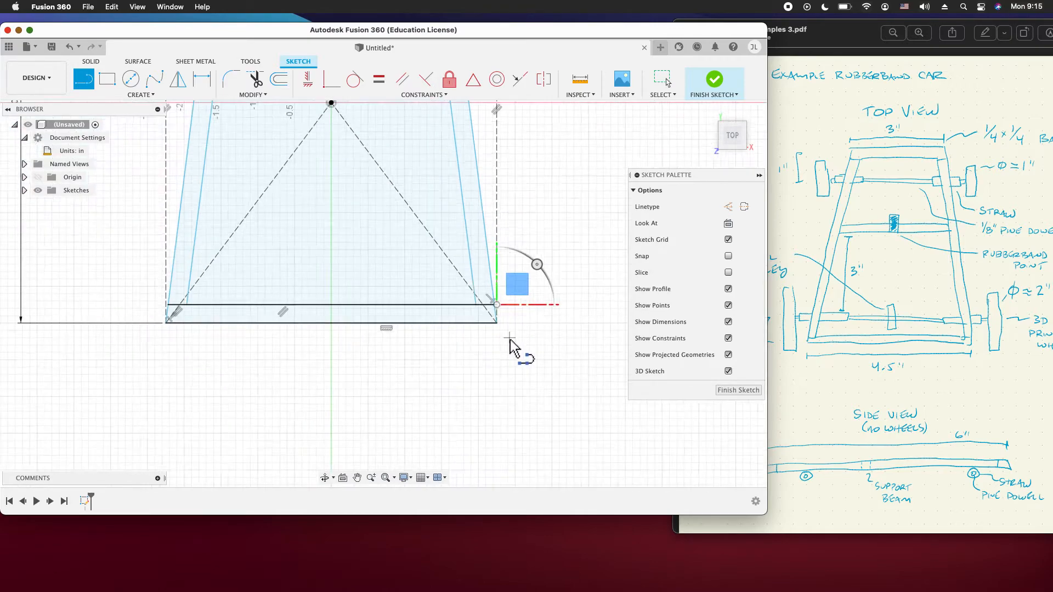
scroll(510, 346, down, 1)
click(357, 477)
drag(406, 409, 415, 472)
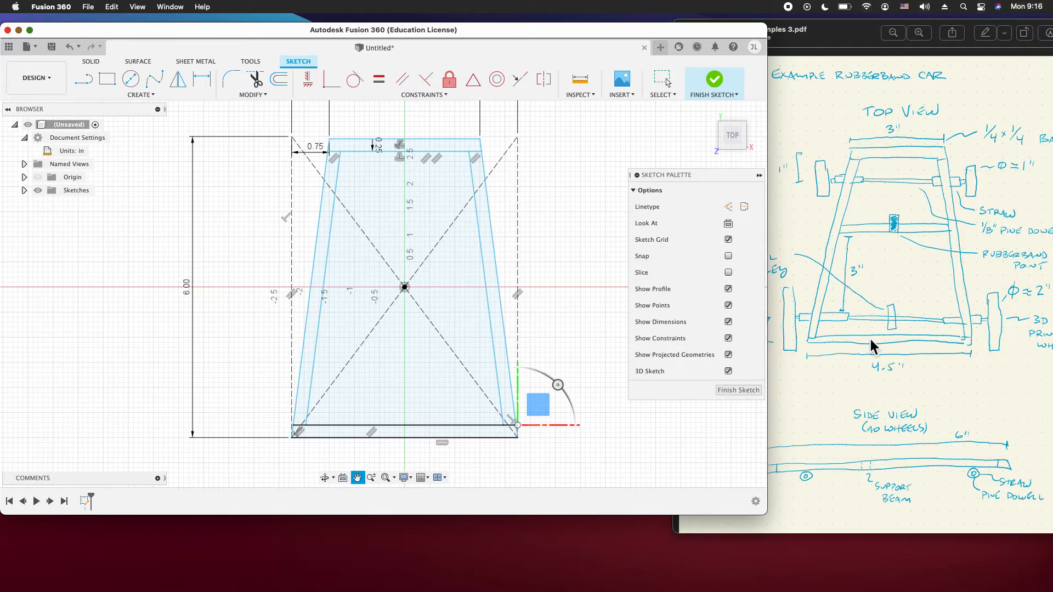
click(813, 43)
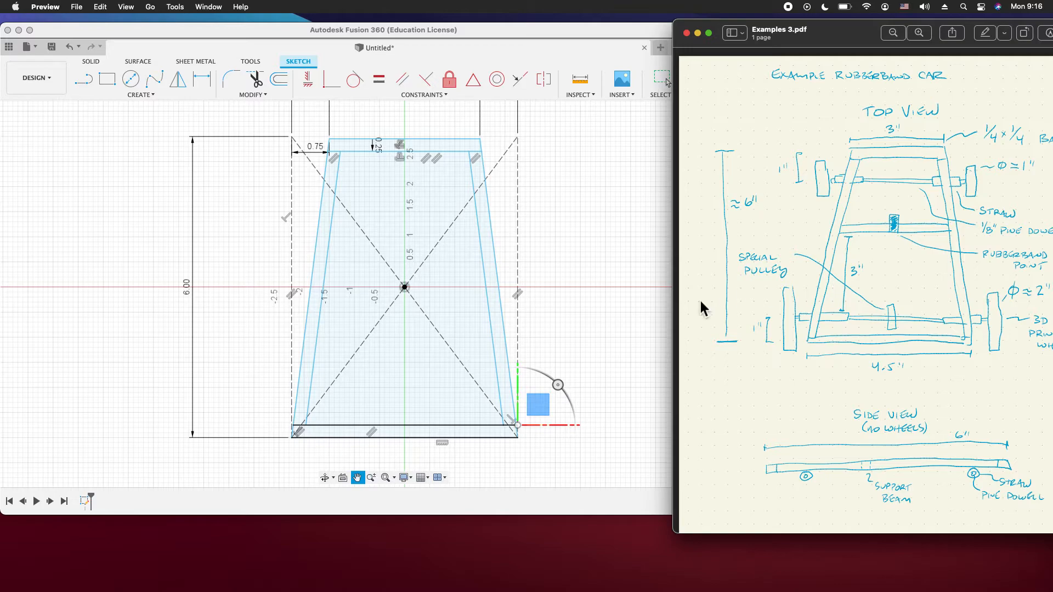
click(352, 322)
key(l)
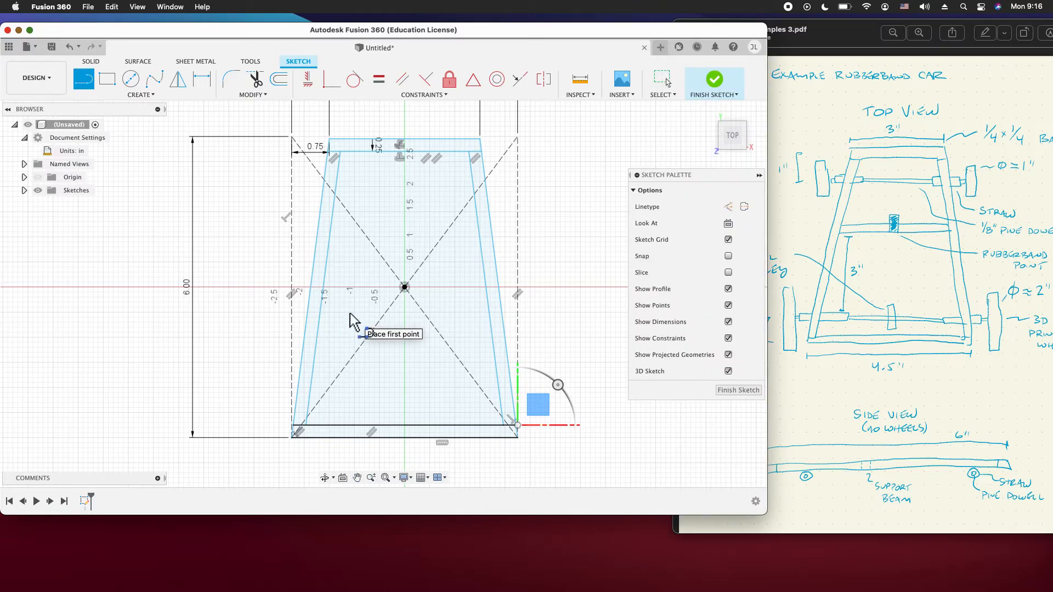
click(325, 269)
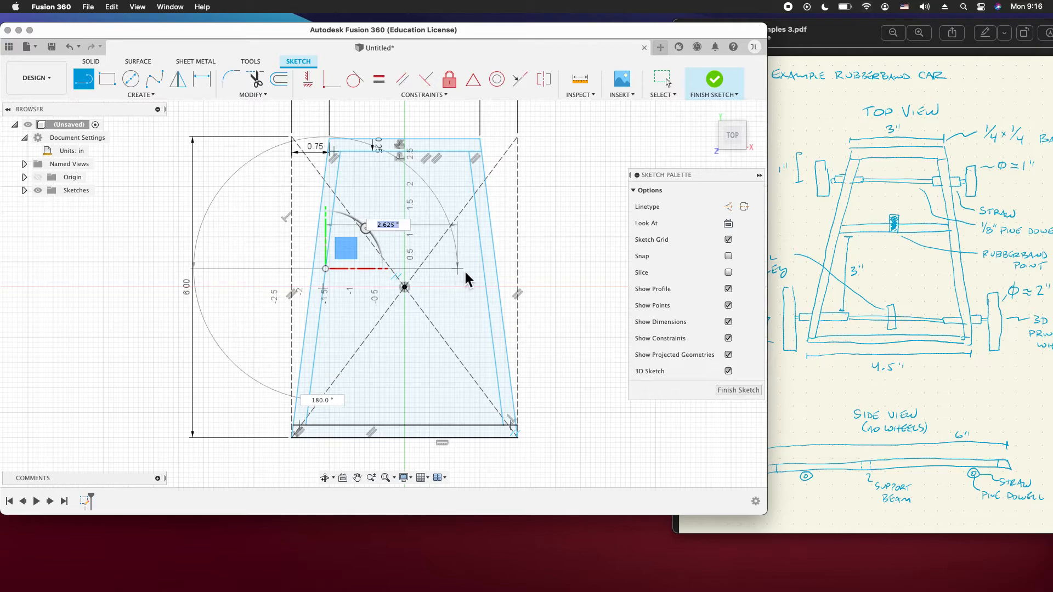
key(Escape)
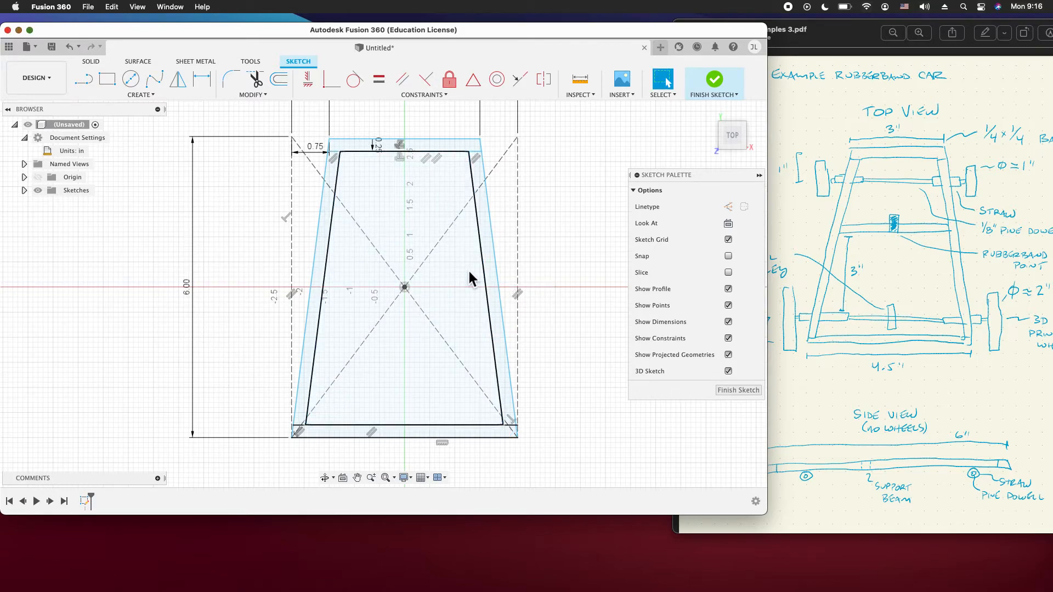
key(l)
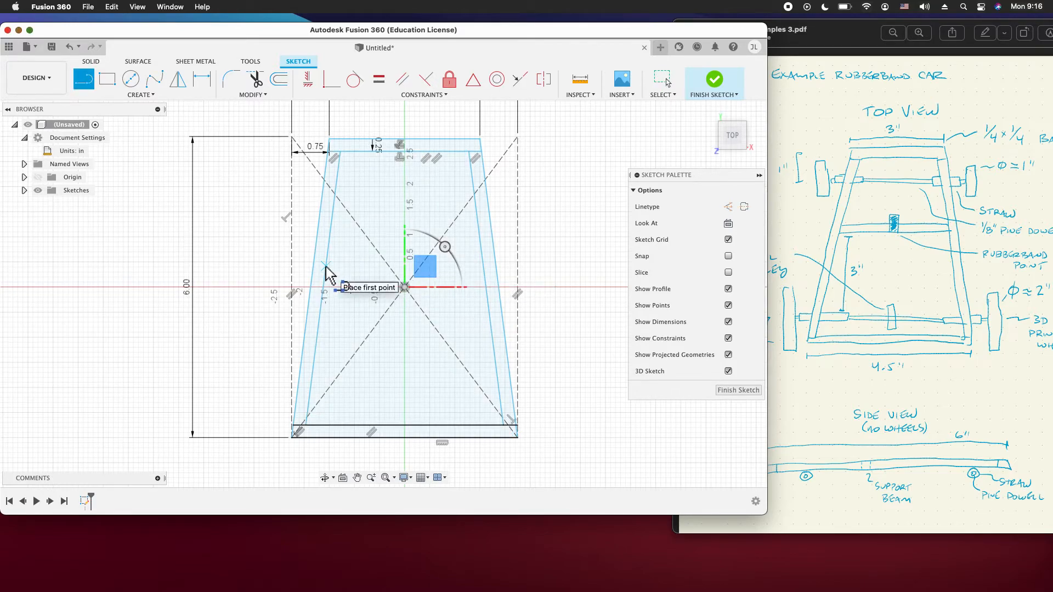
key(Escape)
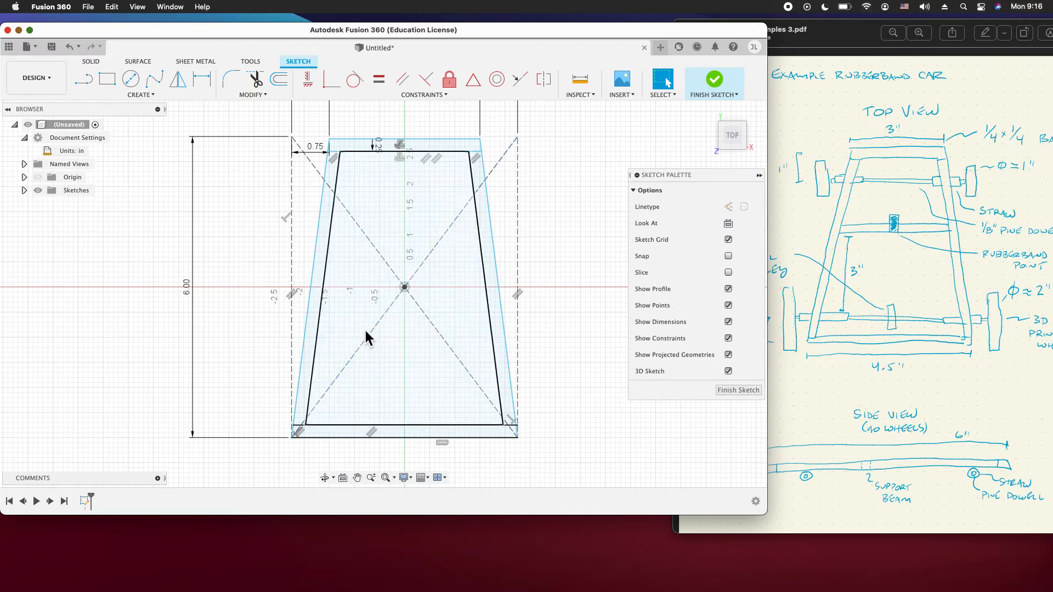
Draw a horizontal line just above the origin between the inner trapezoid's left and right slanted edges
key(l)
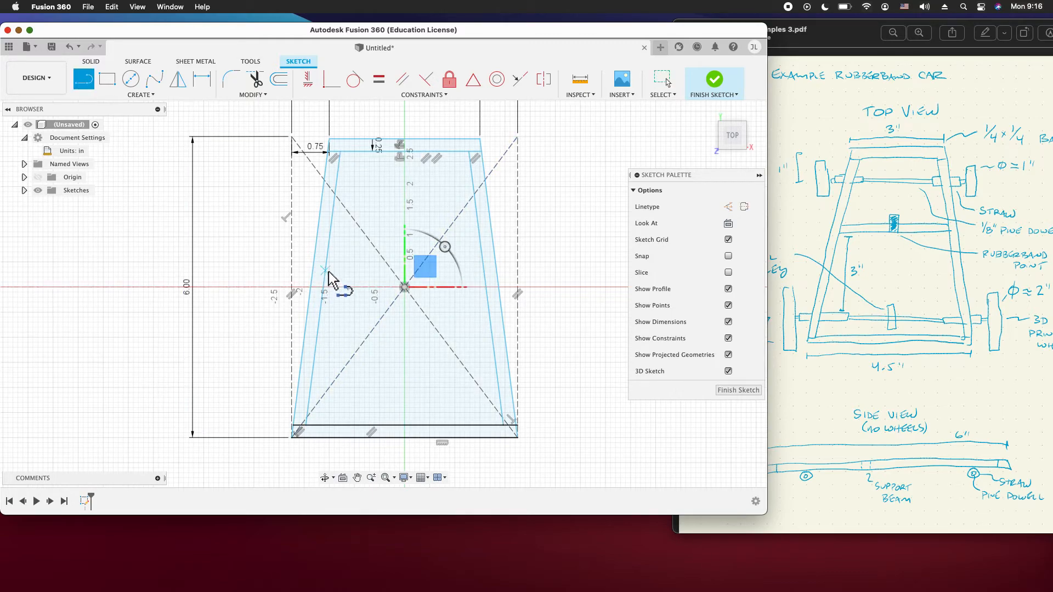
click(326, 271)
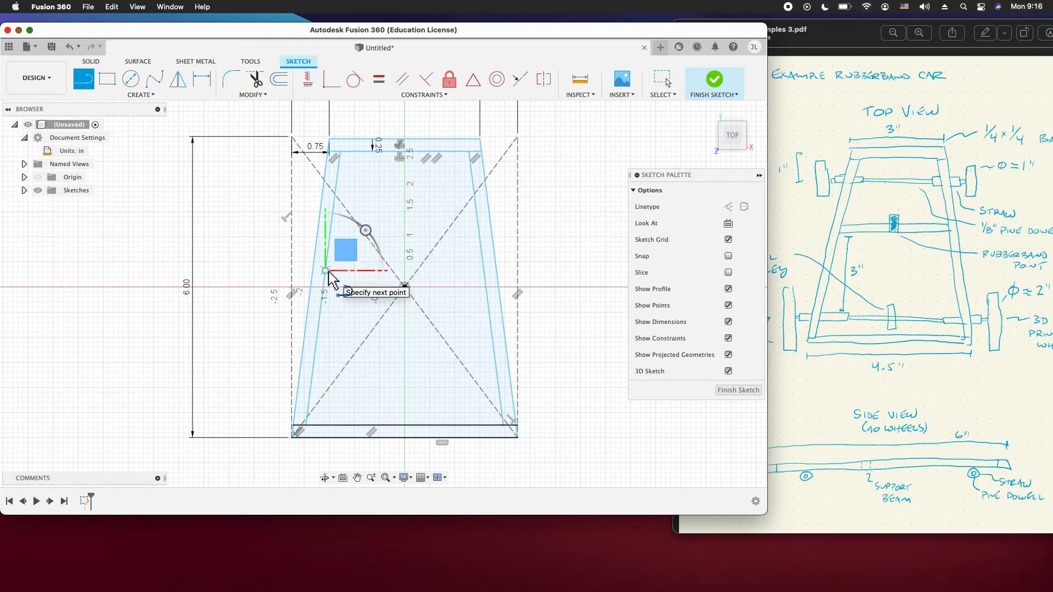
double_click(485, 271)
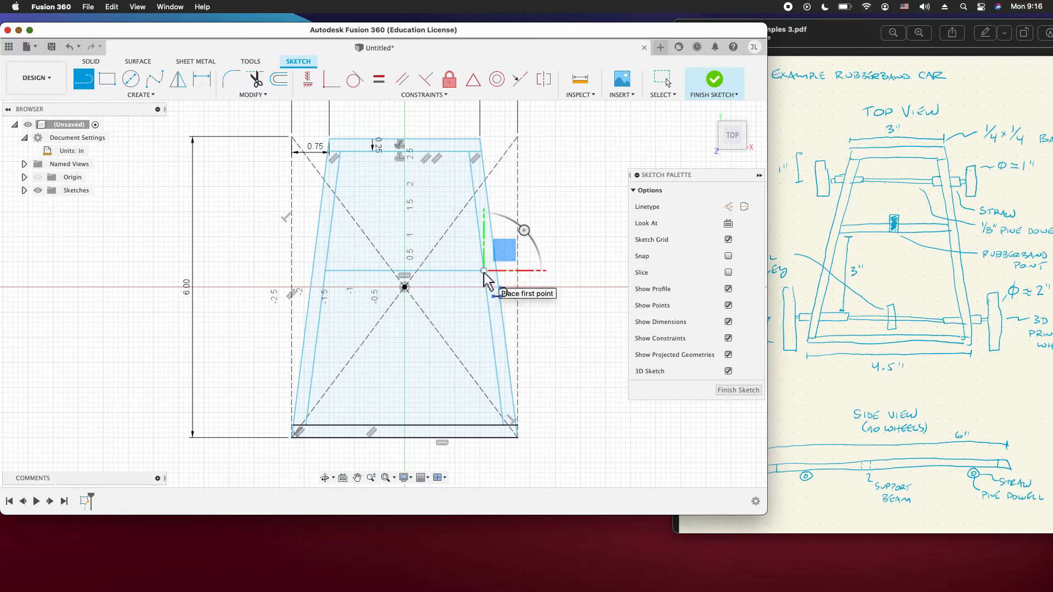
key(Escape)
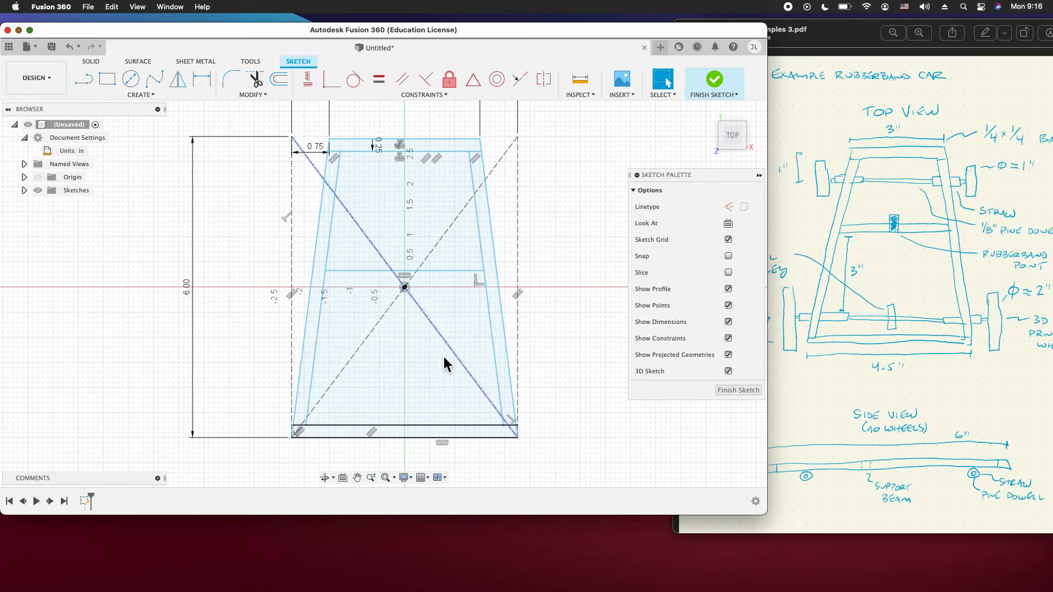
Dimension the middle horizontal line 4 inches from the frame's outer bottom edge
click(161, 94)
click(160, 295)
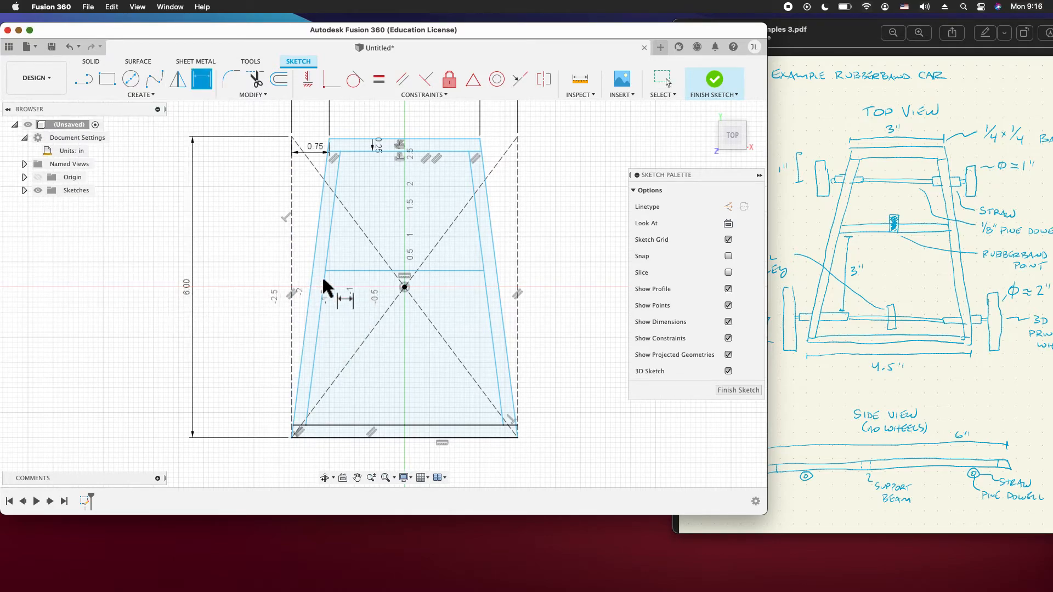
click(359, 271)
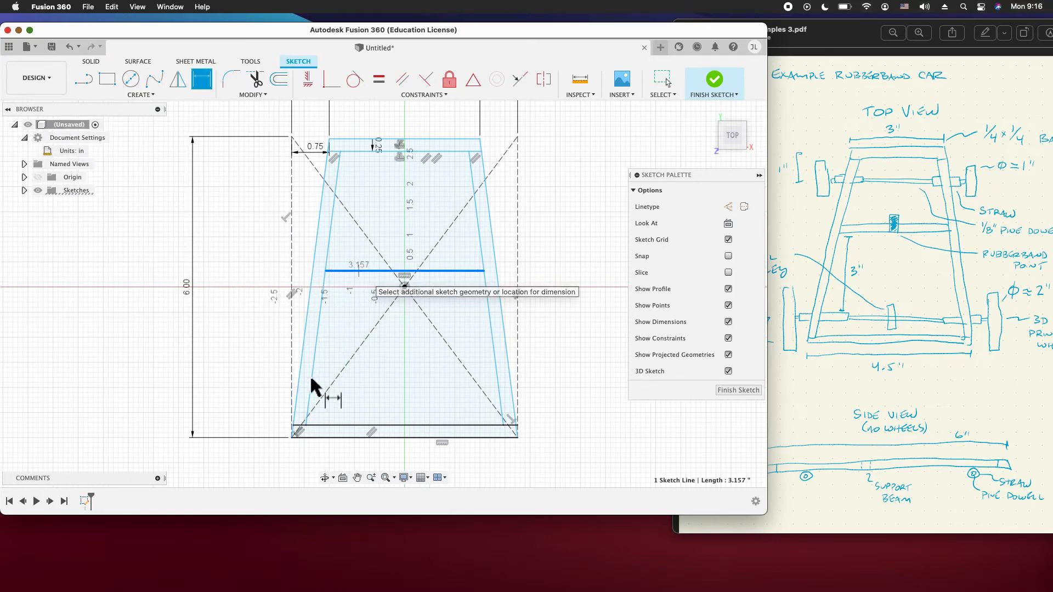
click(329, 437)
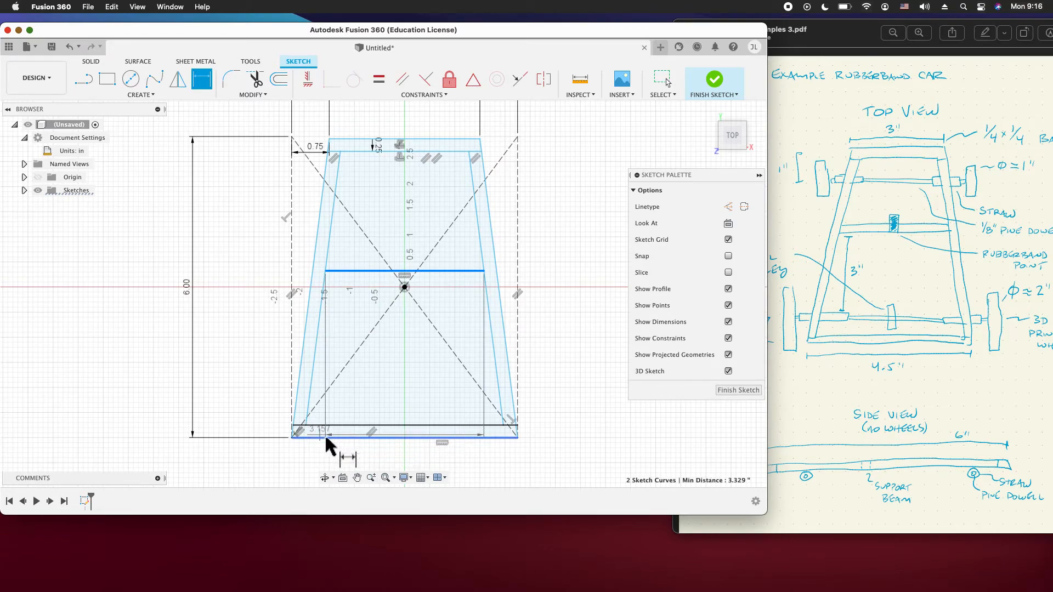
click(566, 416)
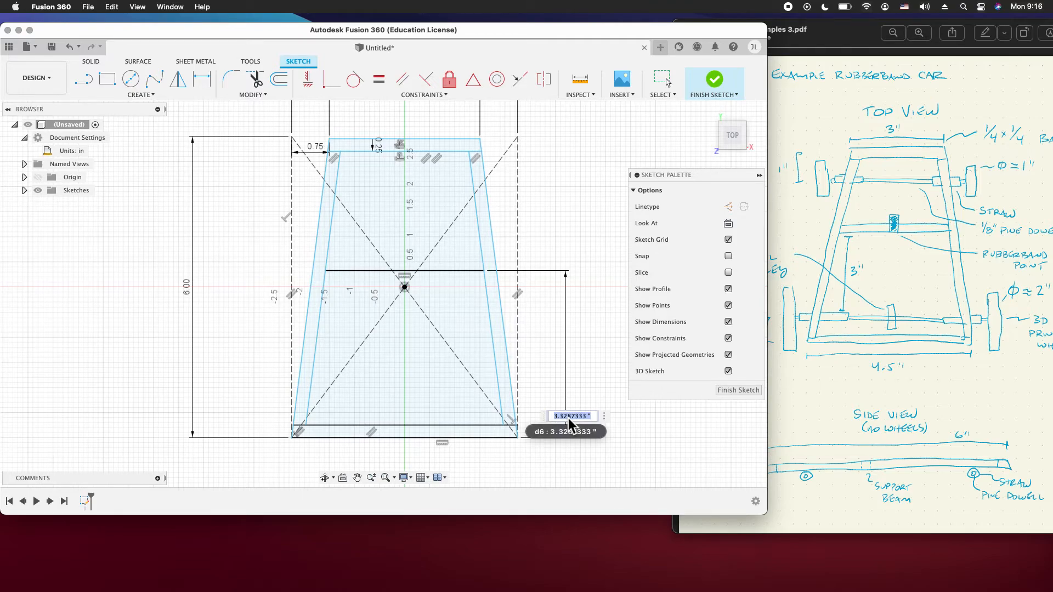
text(4)
key(Return)
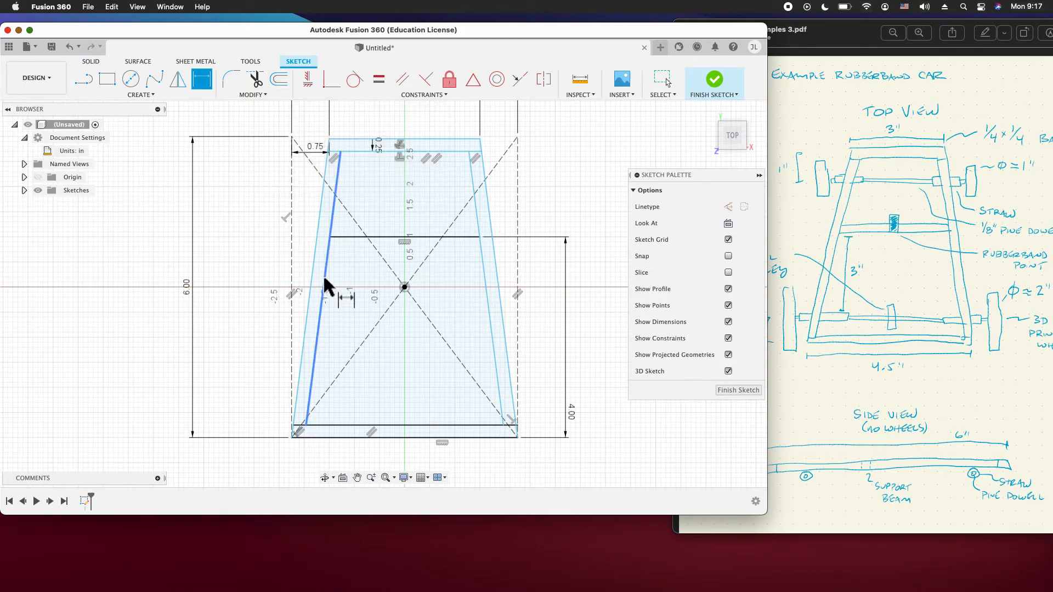
Draw a second horizontal line just below the middle one, between the inner trapezoid's slanted edges
key(l)
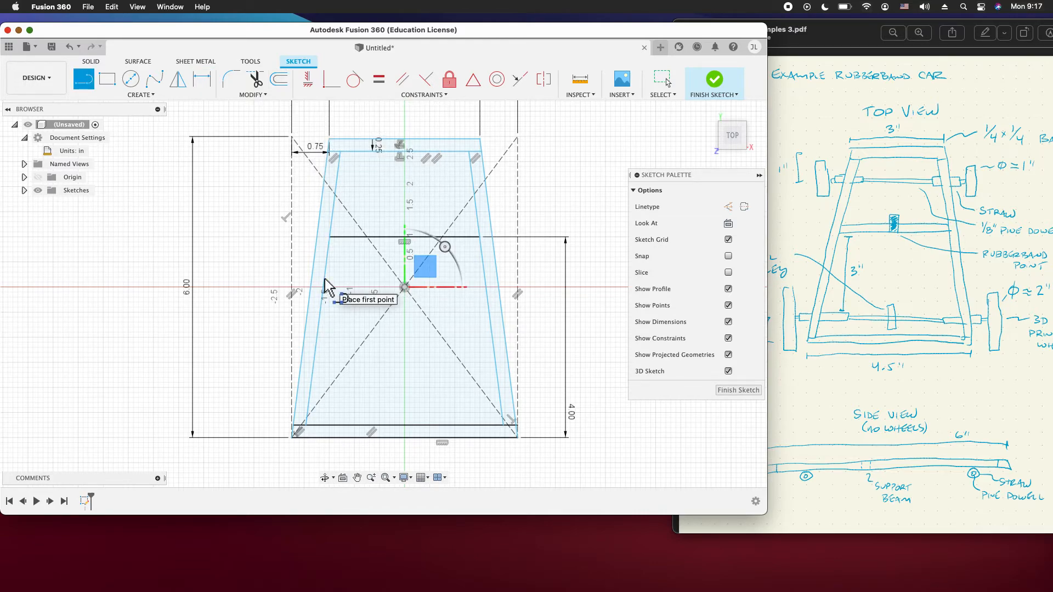
click(328, 247)
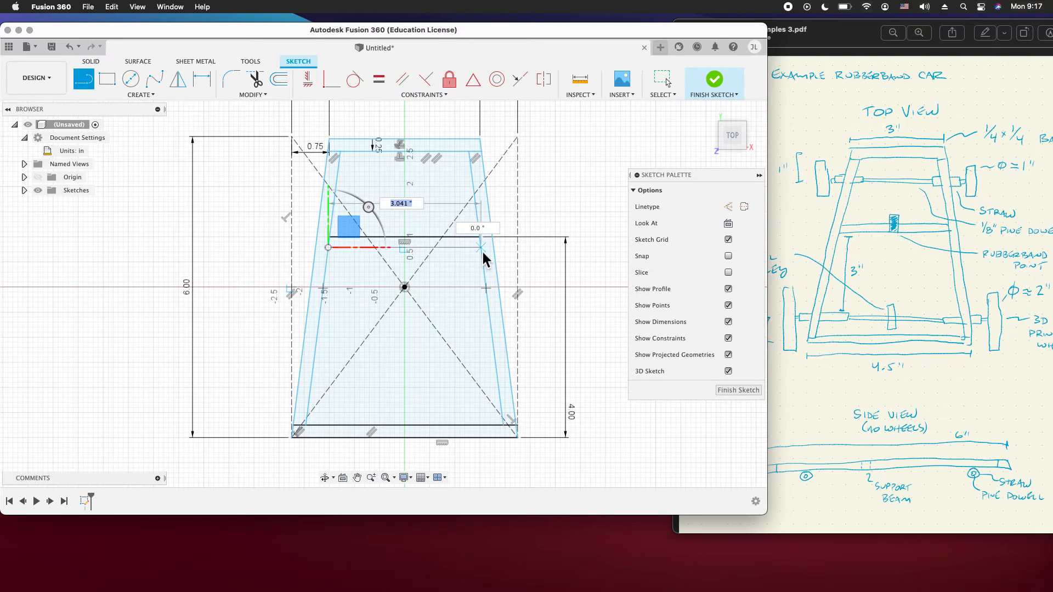
double_click(480, 248)
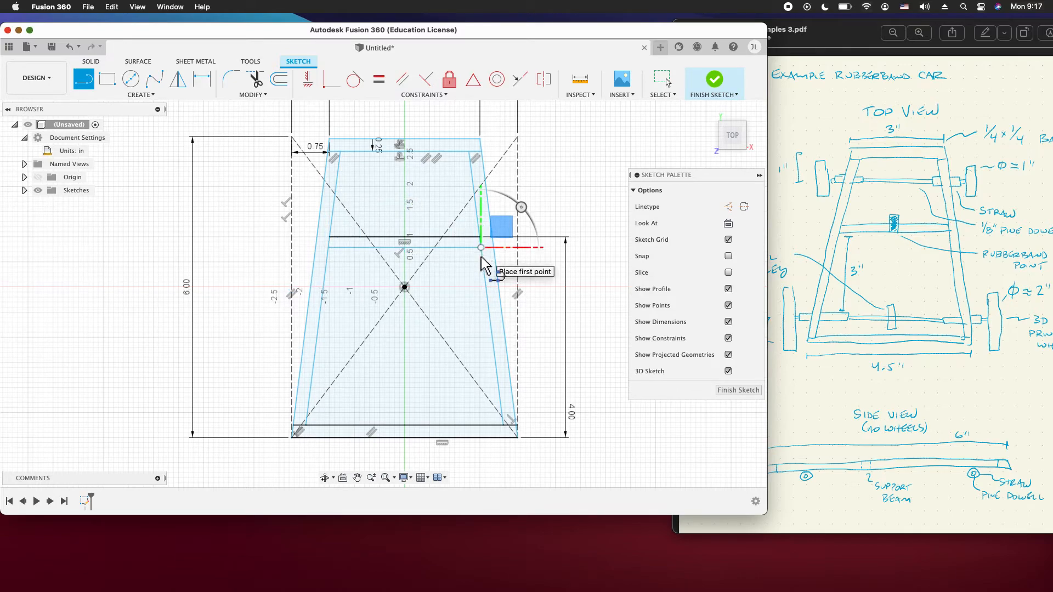
key(Escape)
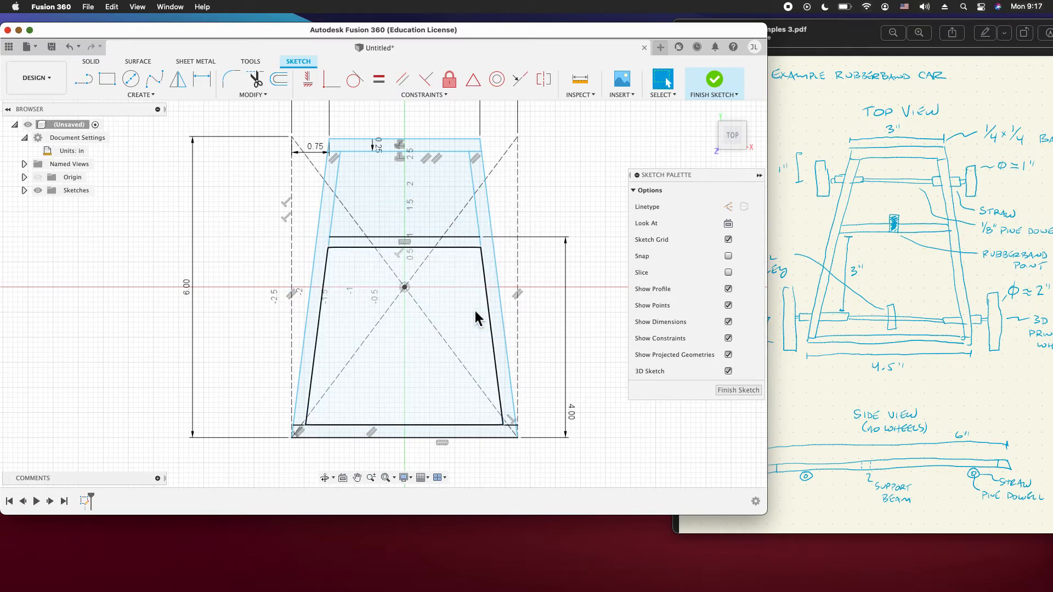
Dimension the gap between the two middle horizontal lines at 0.25 inches
key(super+z)
key(d)
click(462, 238)
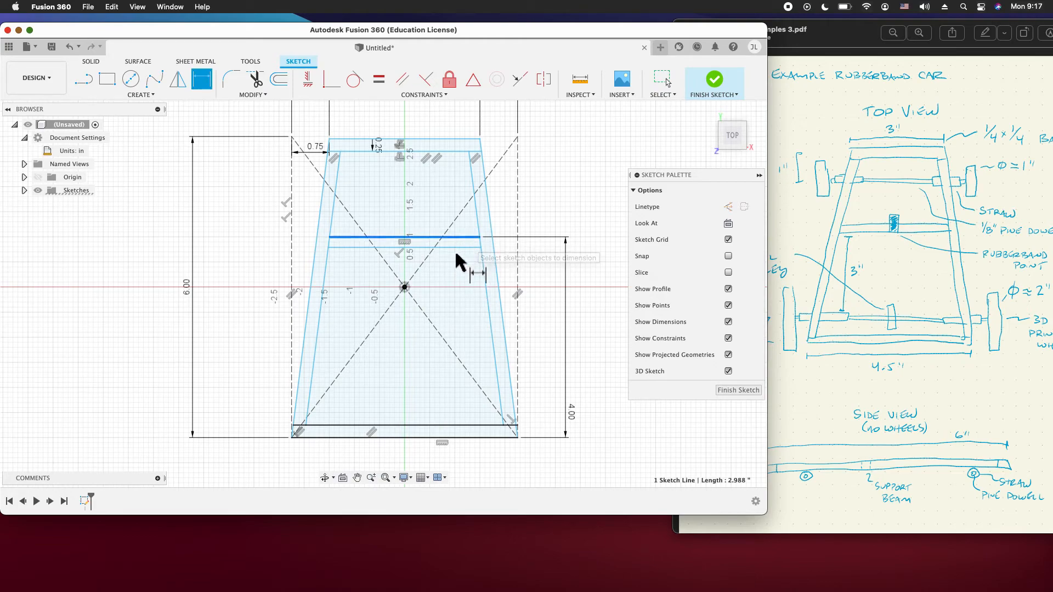
click(467, 247)
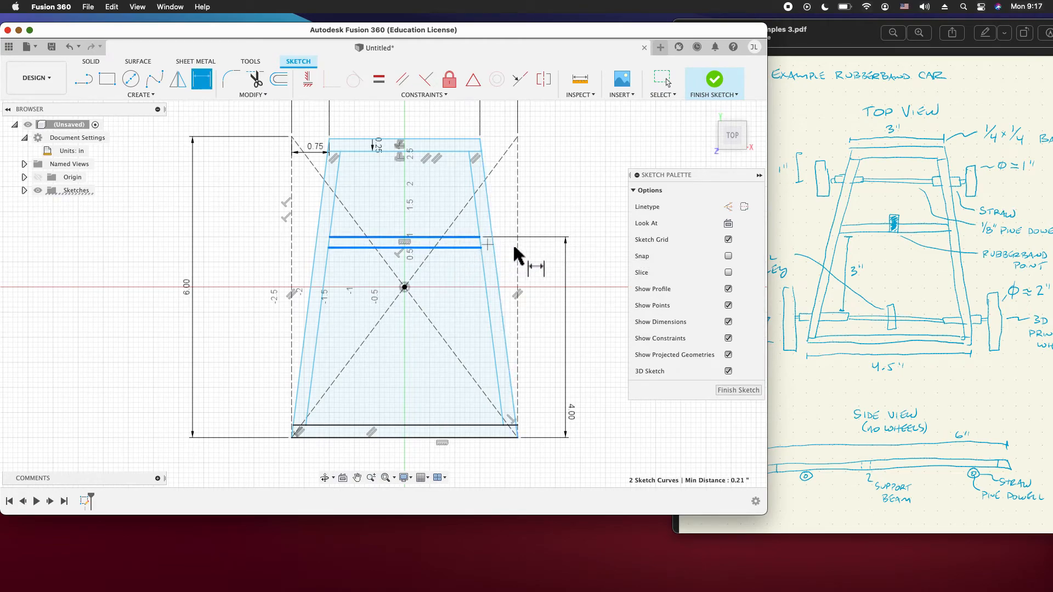
click(535, 246)
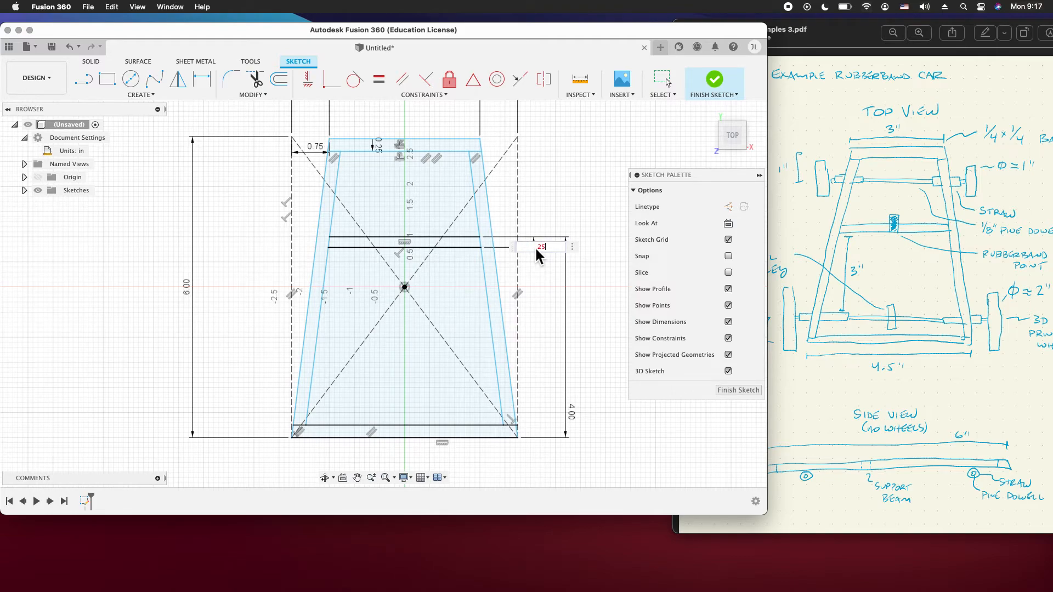
key(Return)
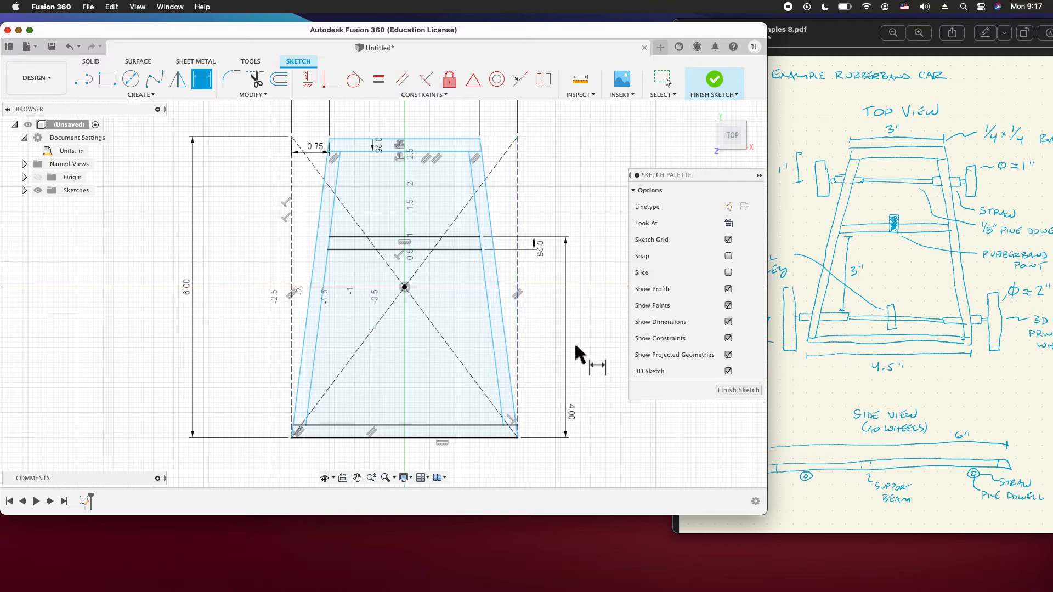
Finish the sketch and save the design as "Rubberband Car" in Demo Project
click(715, 81)
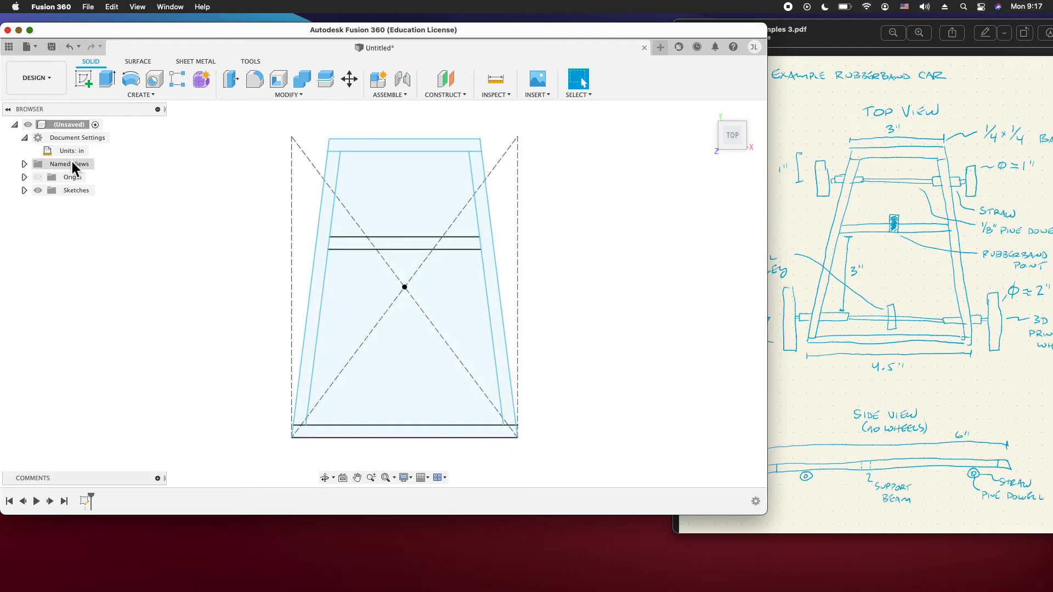
click(55, 47)
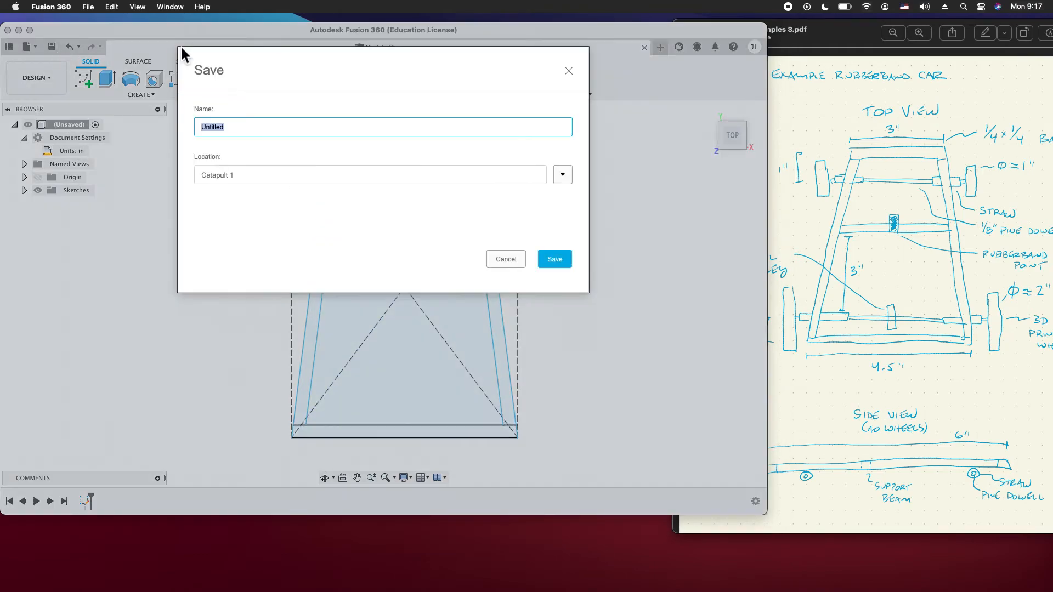
text(Rubberband Car)
click(563, 175)
click(230, 315)
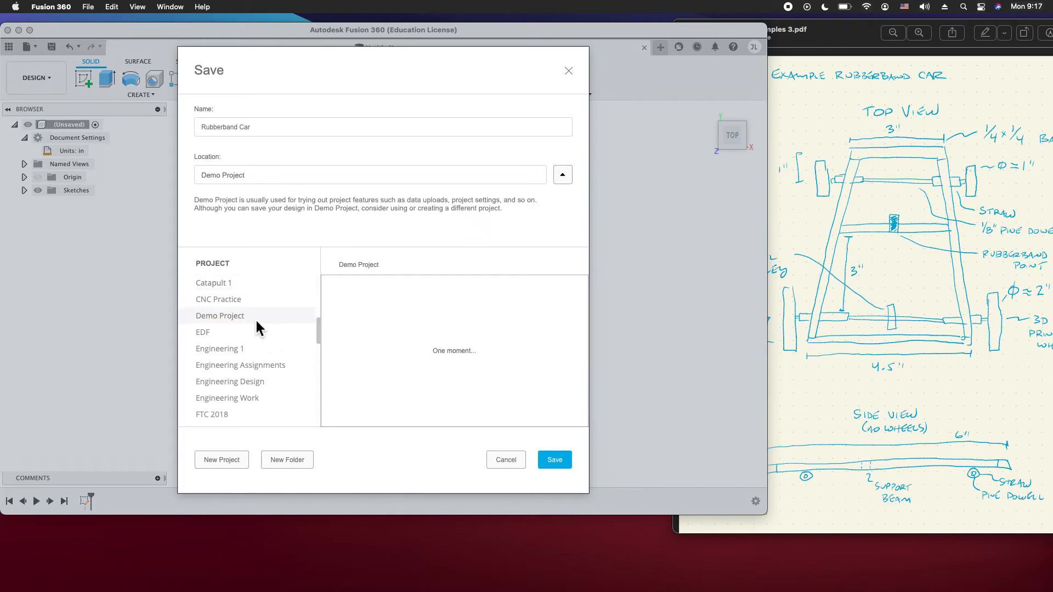
click(545, 460)
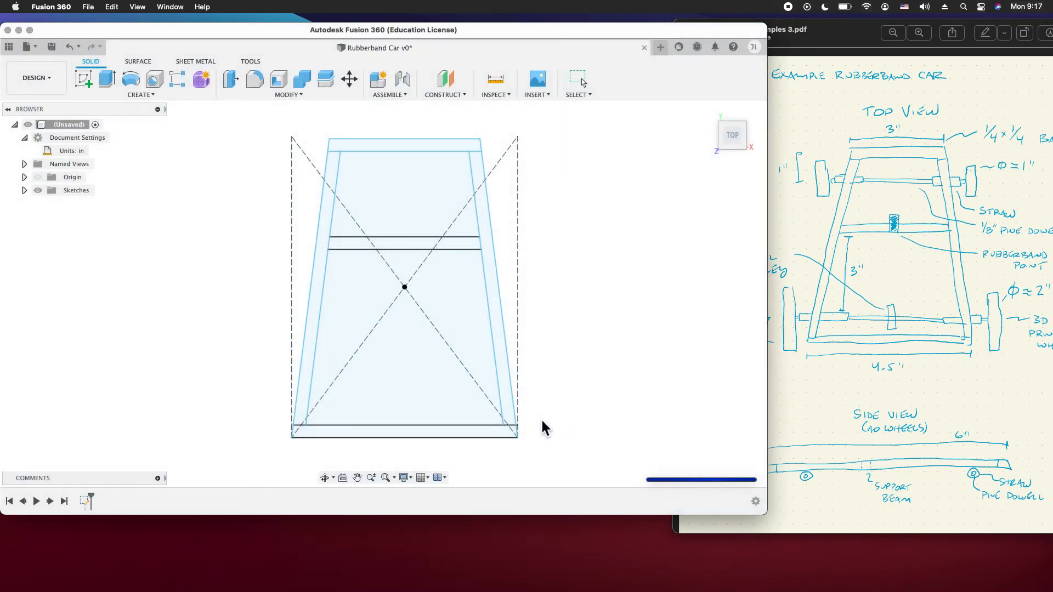
Extrude the top, middle and bottom crossbeam profiles of the frame sketch 0.25 inches as new bodies
drag(734, 138, 735, 113)
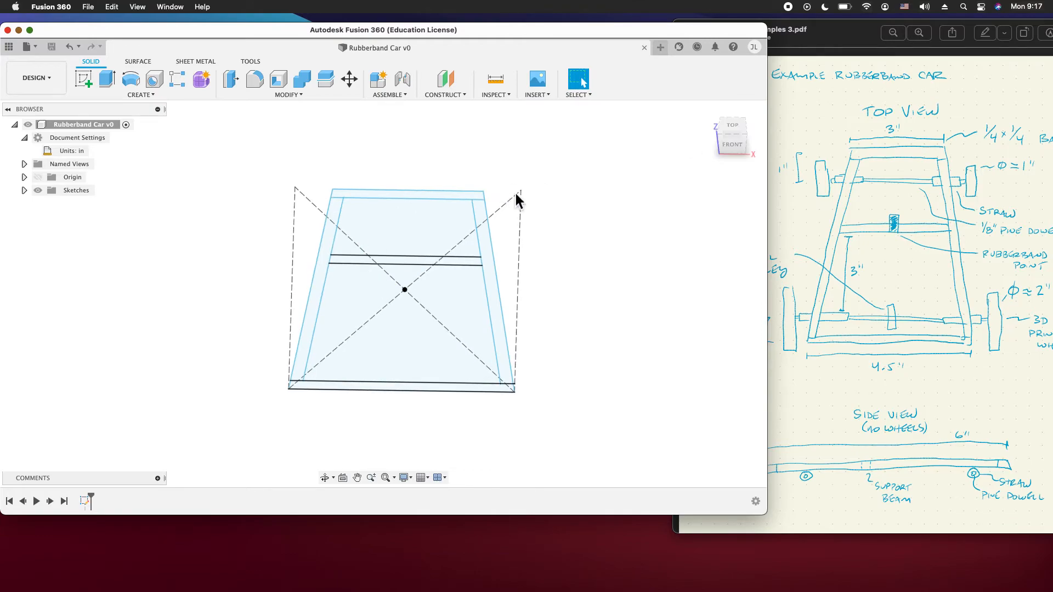
click(228, 80)
click(387, 194)
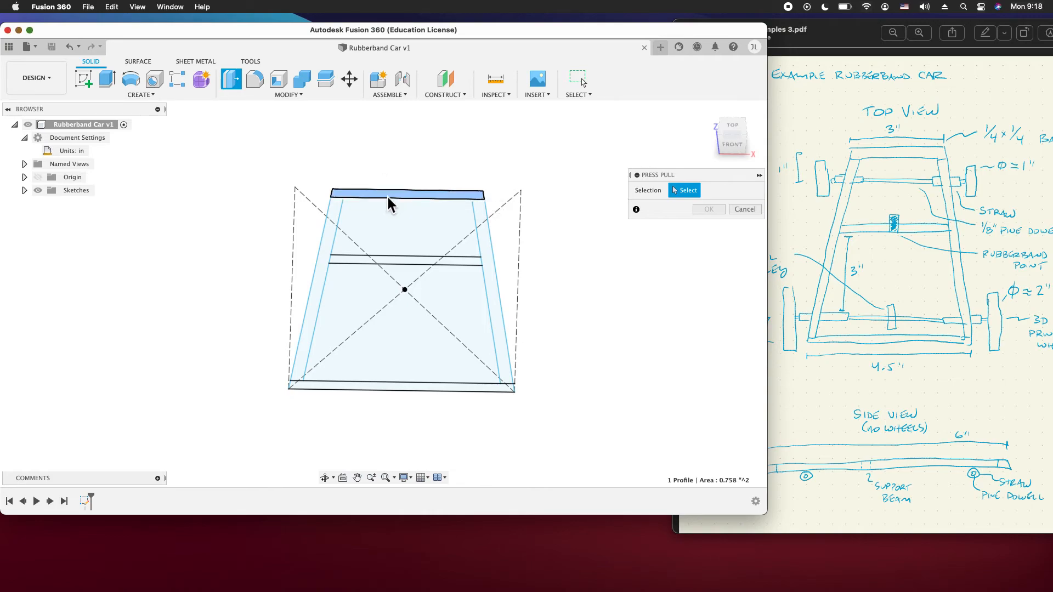
click(391, 388)
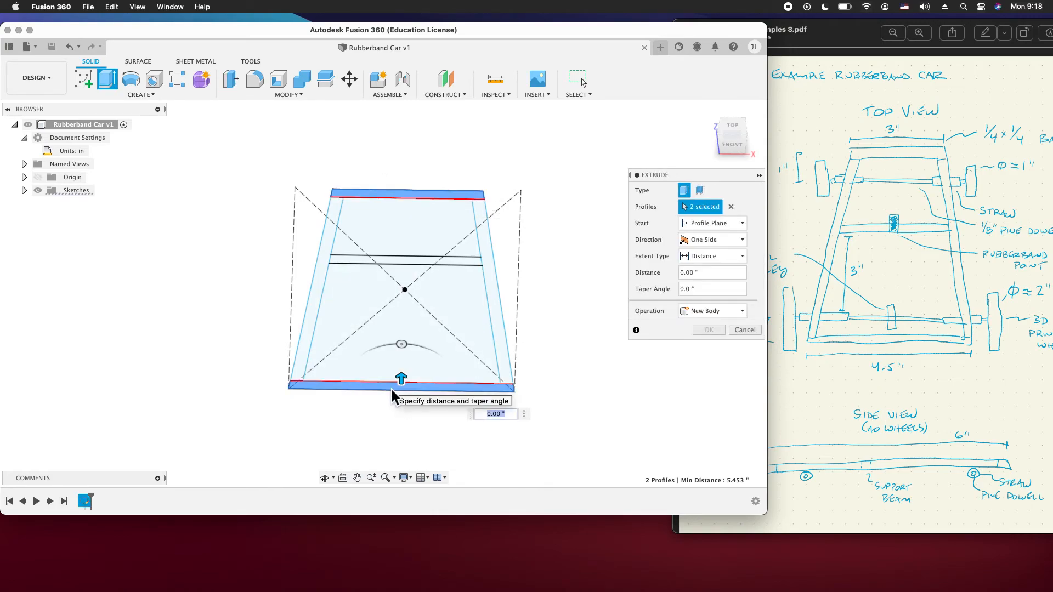
click(434, 387)
click(496, 293)
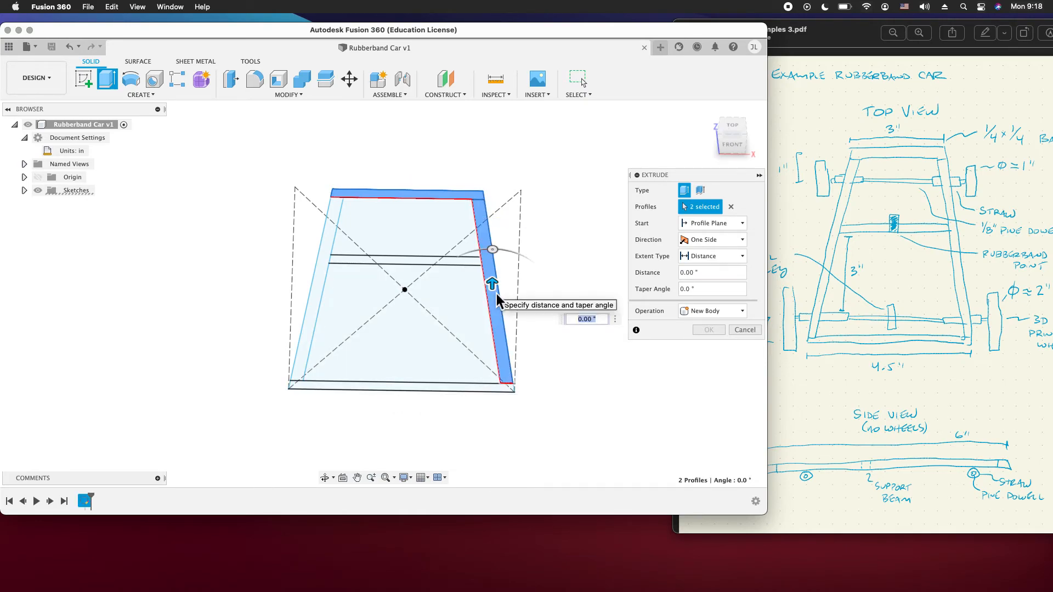
click(499, 317)
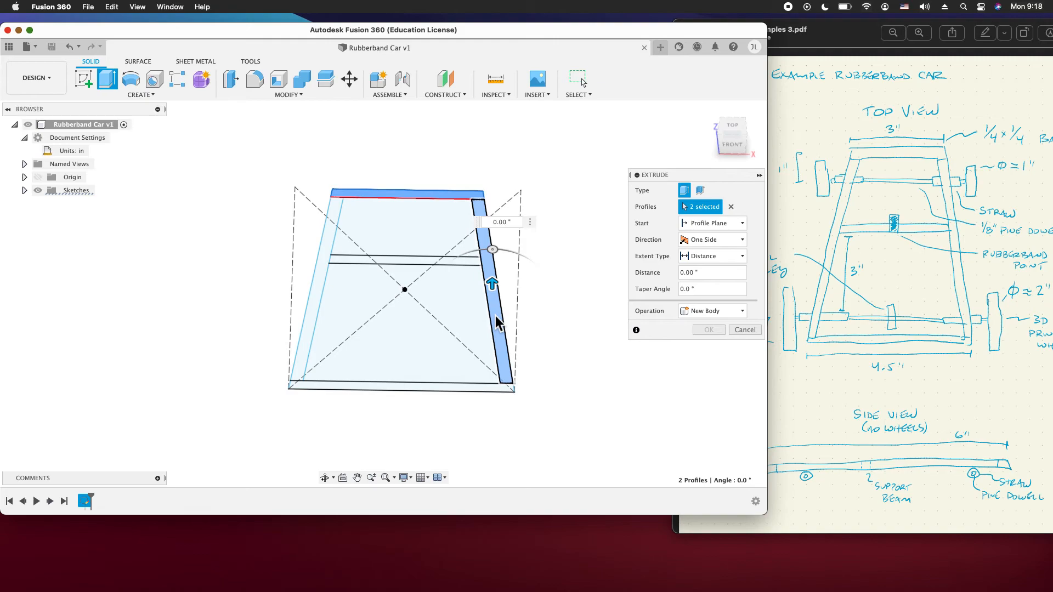
click(443, 387)
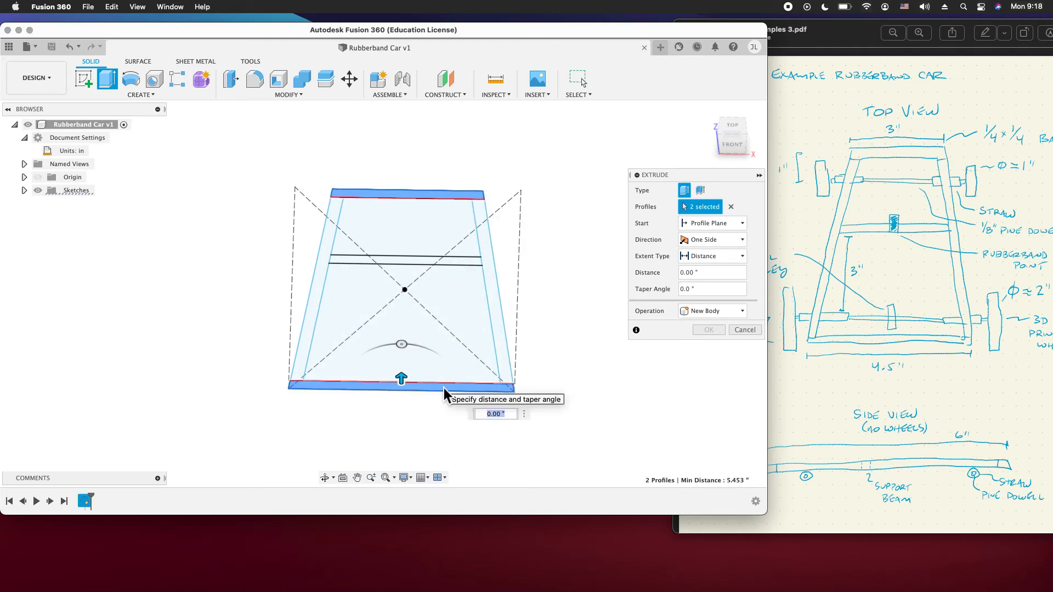
click(454, 264)
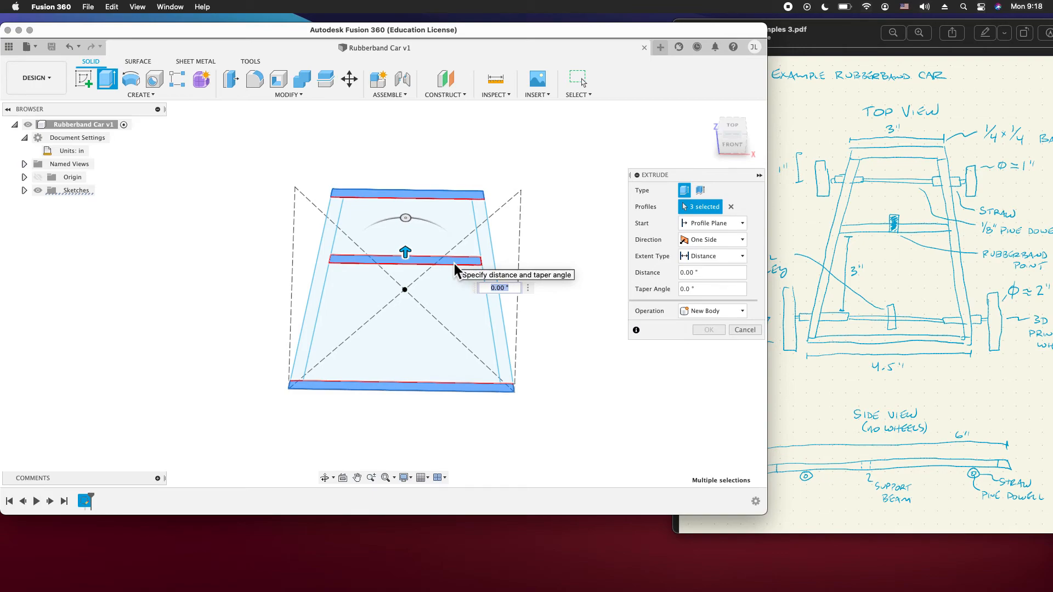
text(25)
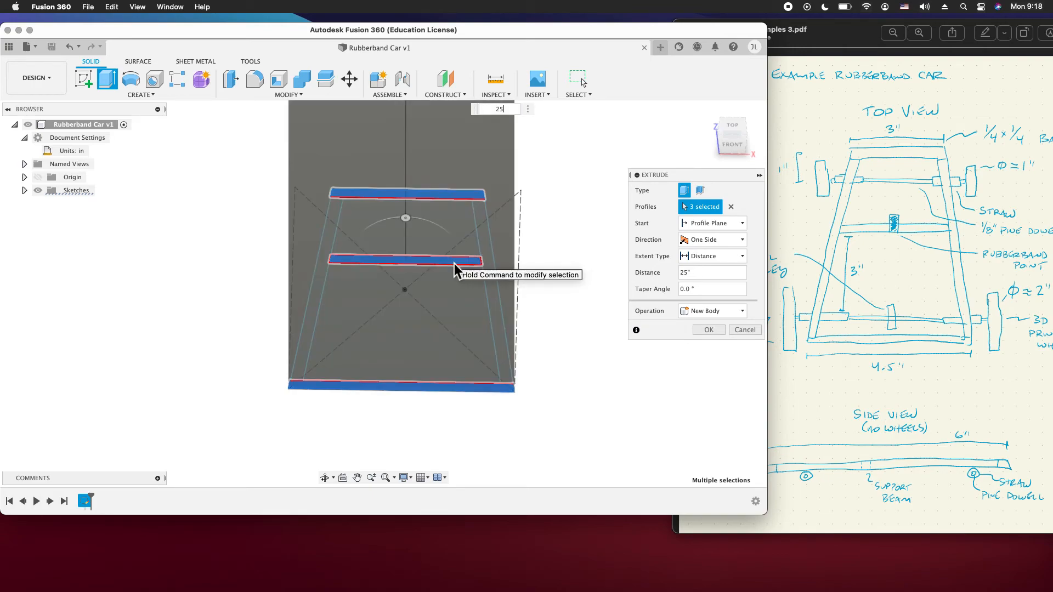
key(BackSpace)
click(713, 272)
text(.25)
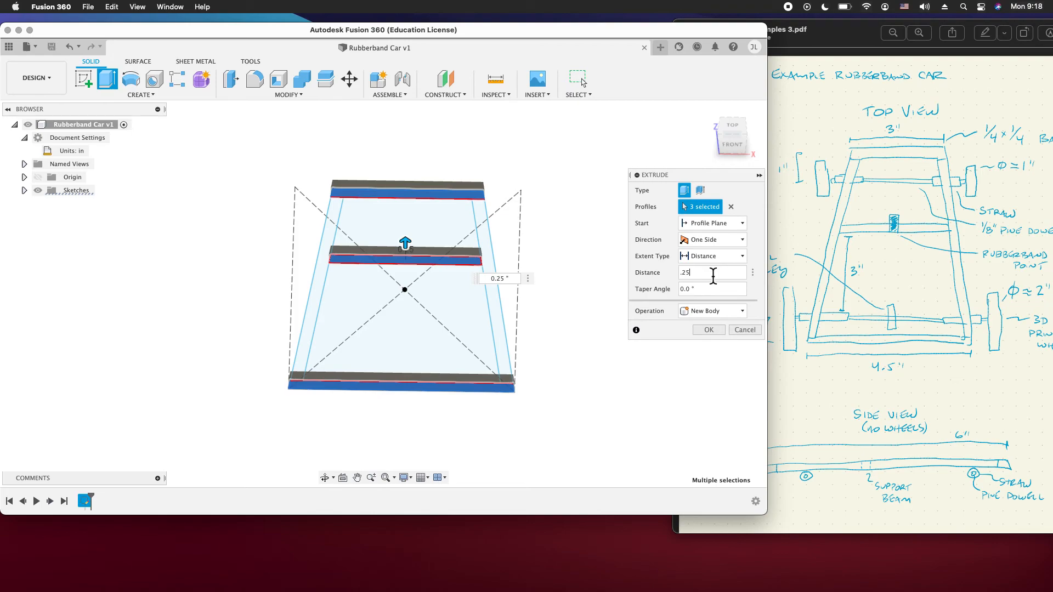
click(706, 329)
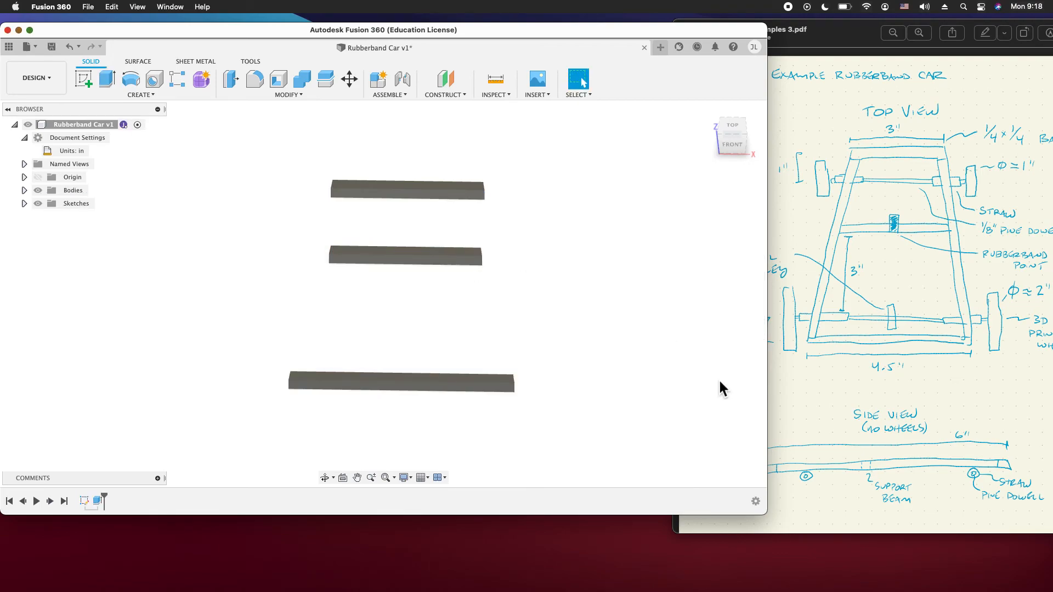
Show Sketch1 again and extrude both slanted side beam profiles 0.25 inches with the New Body operation
click(24, 204)
click(48, 217)
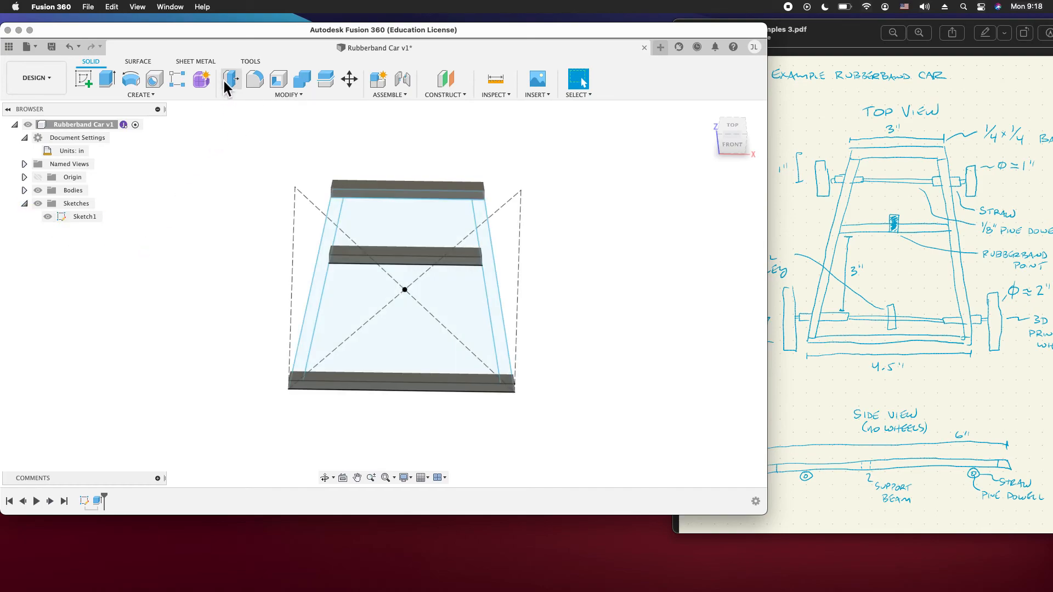
key(e)
click(322, 274)
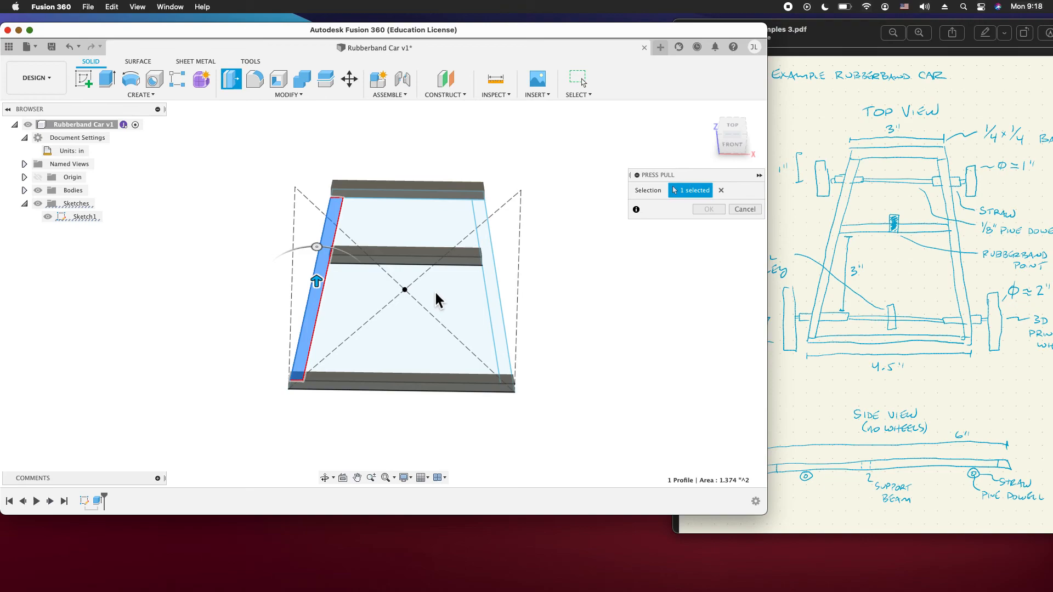
click(497, 307)
text(.25)
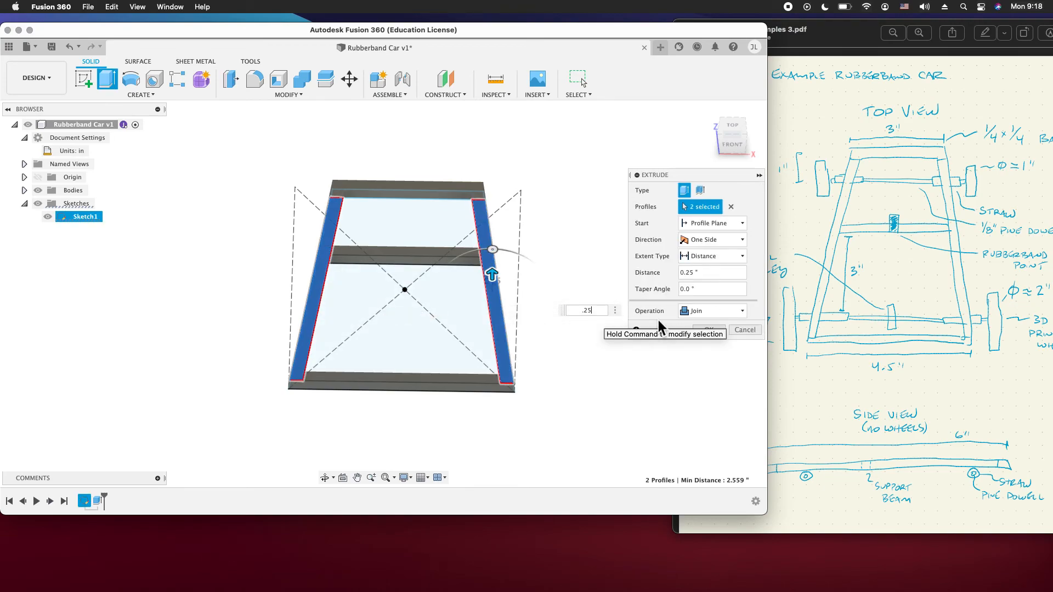
click(699, 312)
click(720, 358)
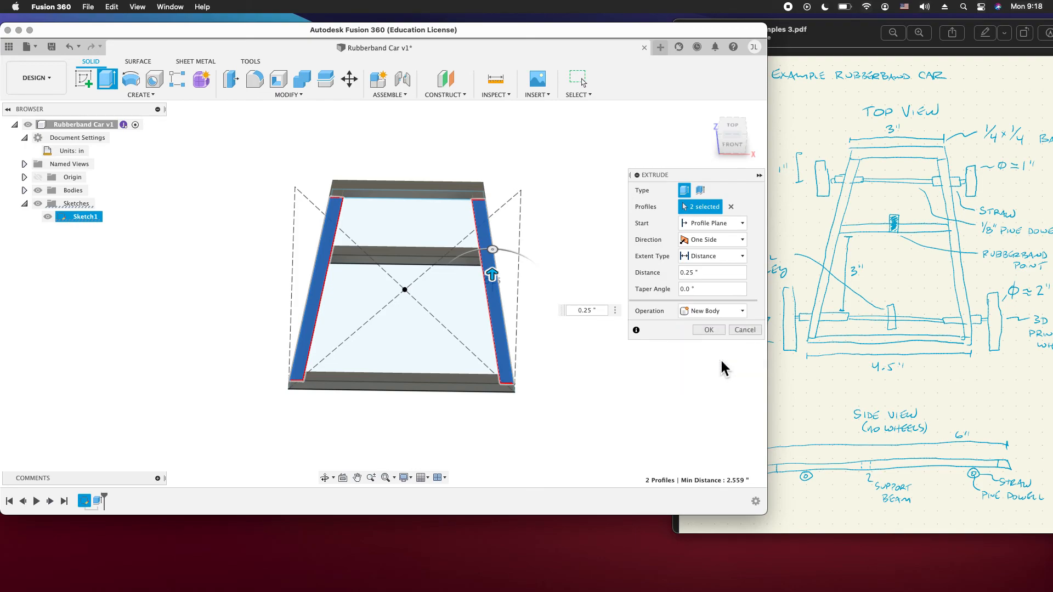
click(709, 330)
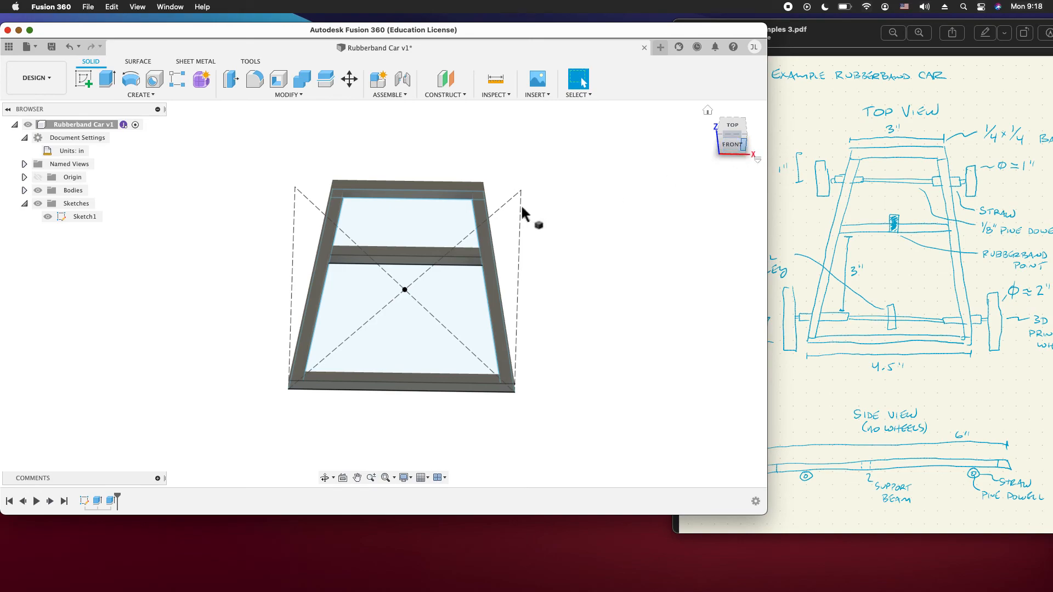
Hide Sketch1 and save the design as a new version with the description "User Saved"
click(48, 216)
mouse_move(735, 156)
mouse_down()
mouse_move(711, 155)
mouse_move(680, 113)
mouse_move(652, 159)
mouse_move(692, 189)
mouse_move(726, 146)
mouse_up()
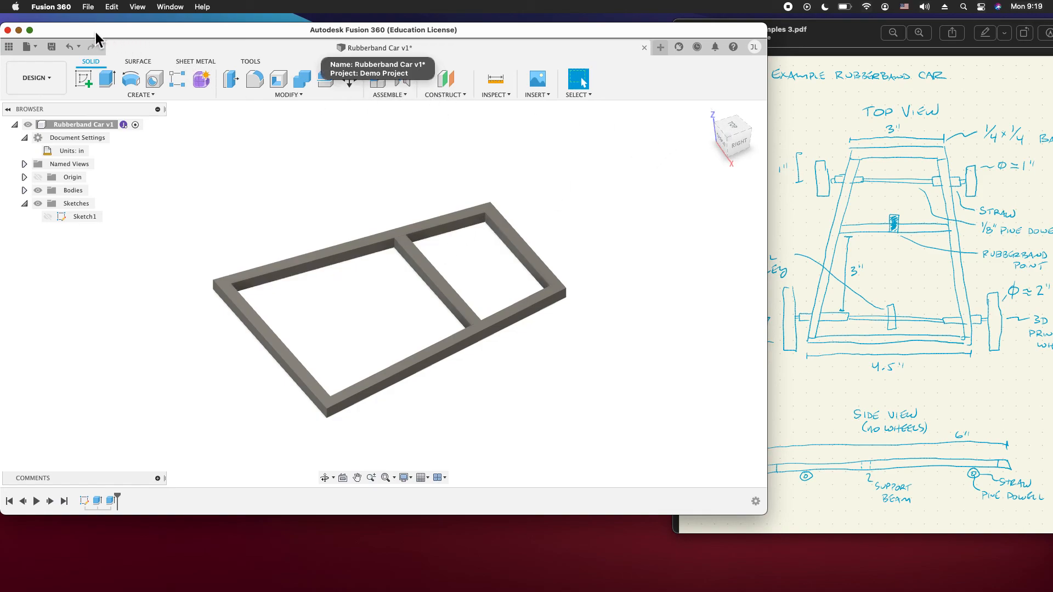
click(52, 47)
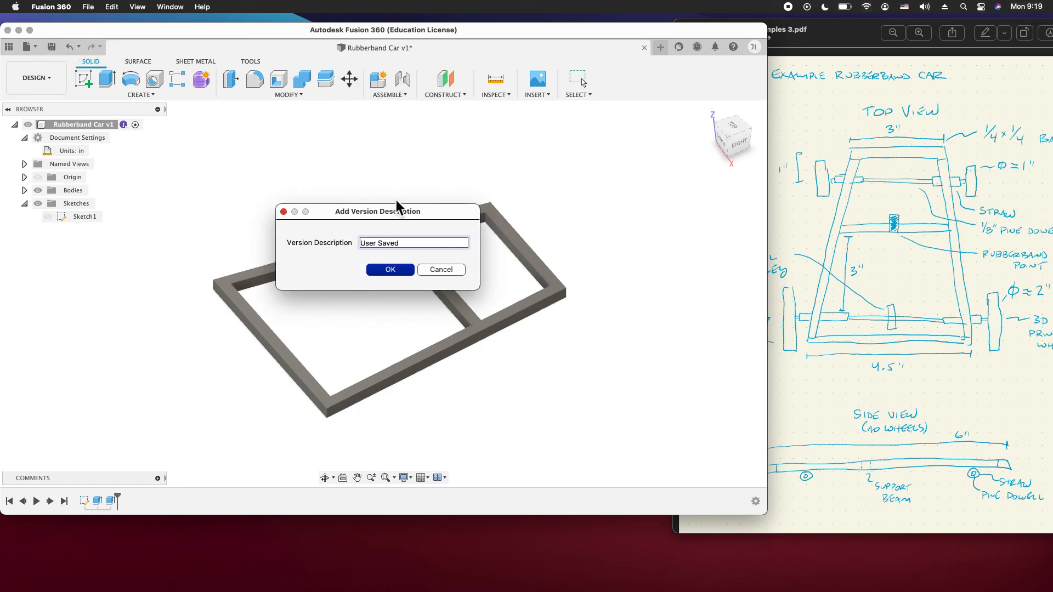
click(399, 263)
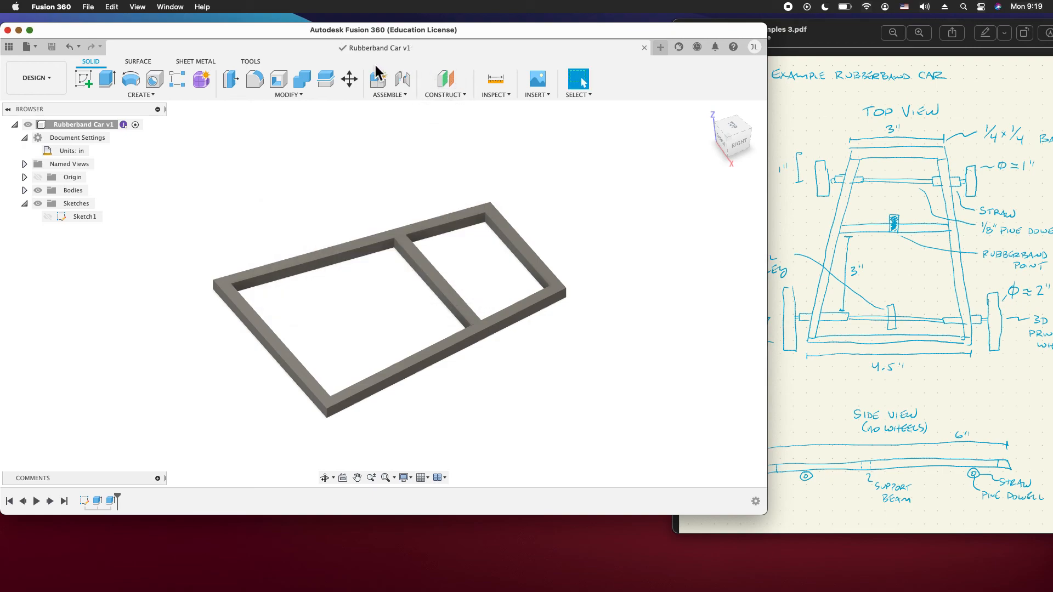
Share the latest version of the design through a public link and copy the link
click(39, 51)
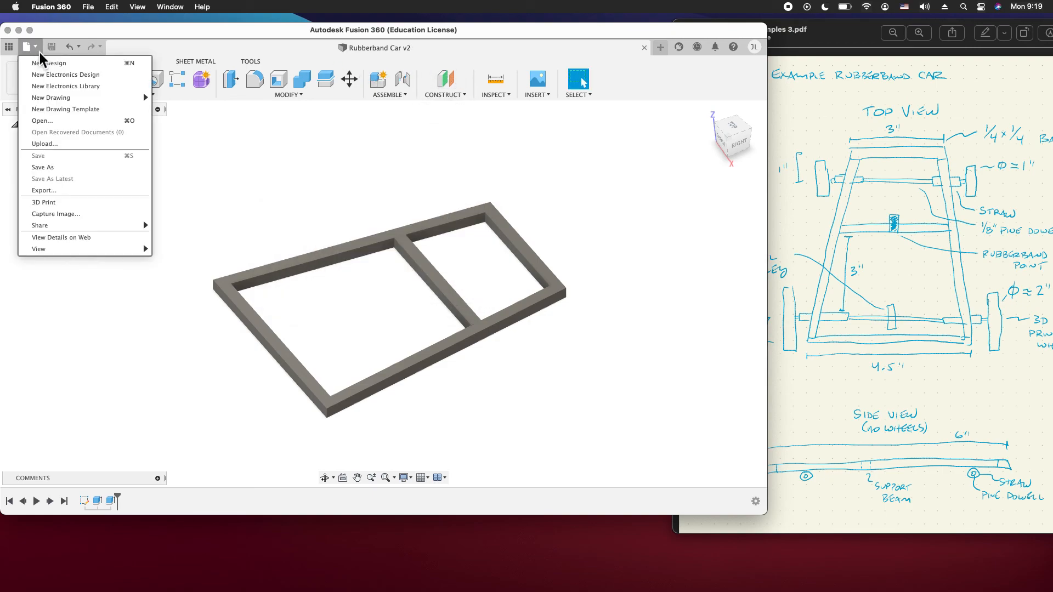
mouse_move(60, 228)
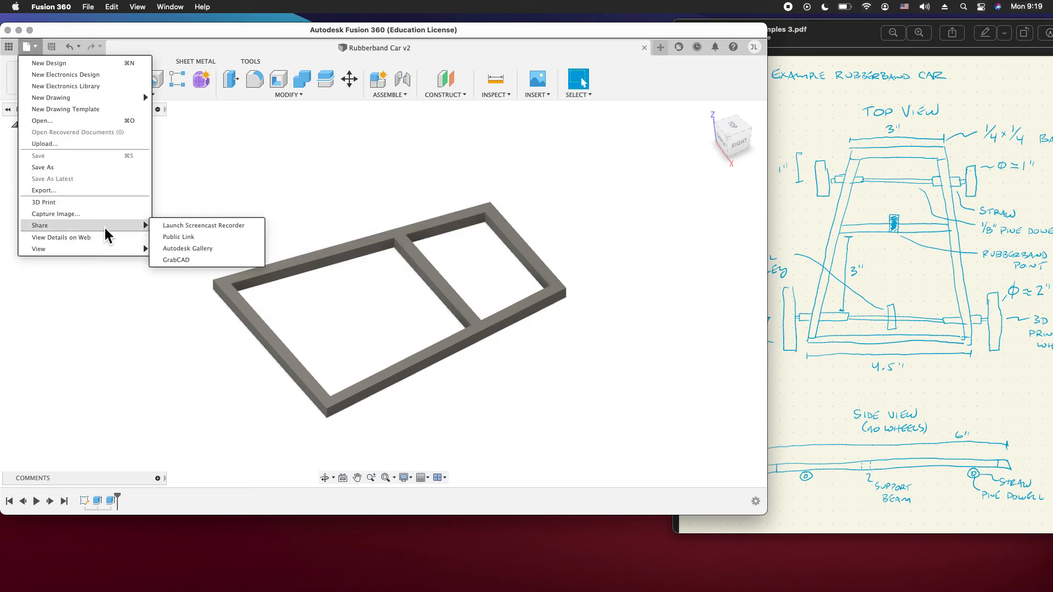
click(202, 238)
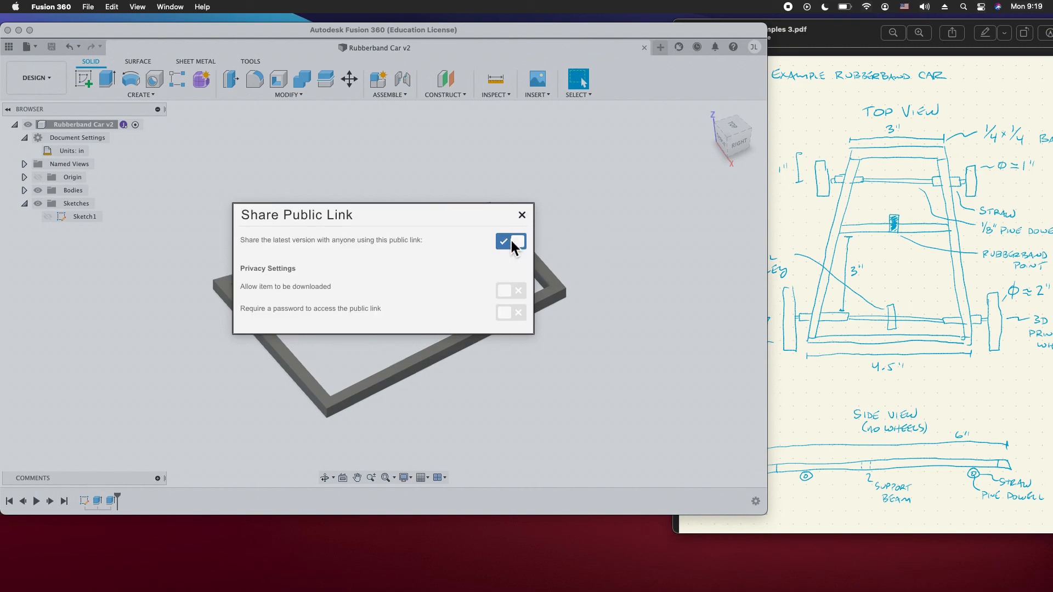
click(514, 266)
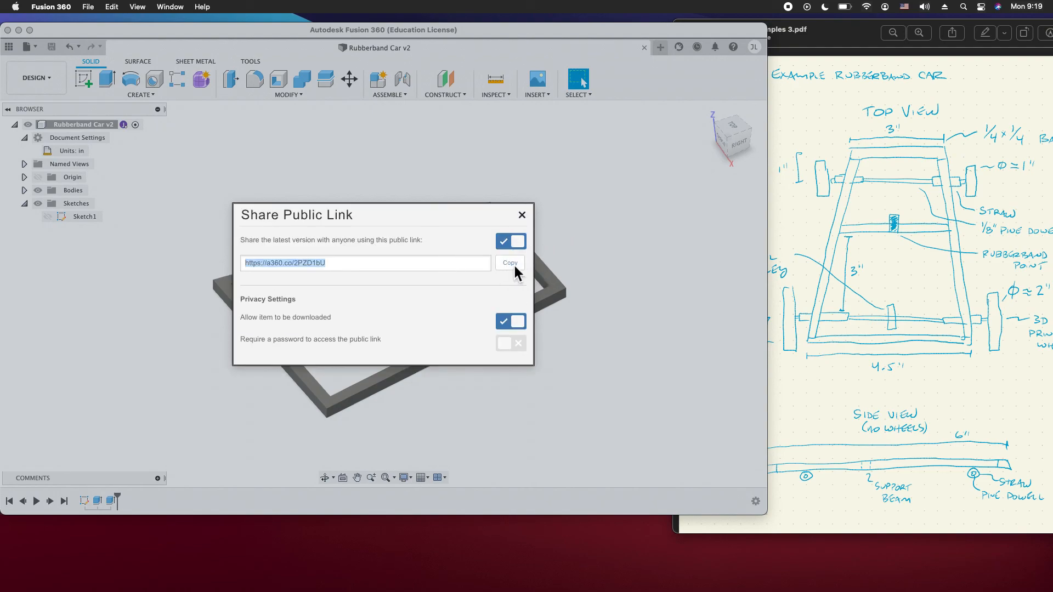